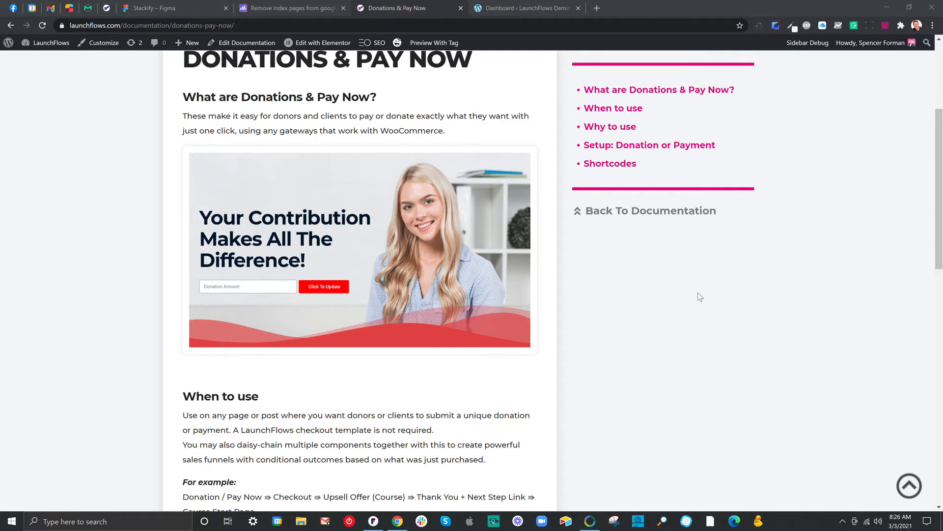
Switch to the LaunchFlows demo site's dashboard and start a new WooCommerce product
{"action": "scroll", "coordinate": [697, 293], "scroll_direction": "down", "scroll_amount": 2}
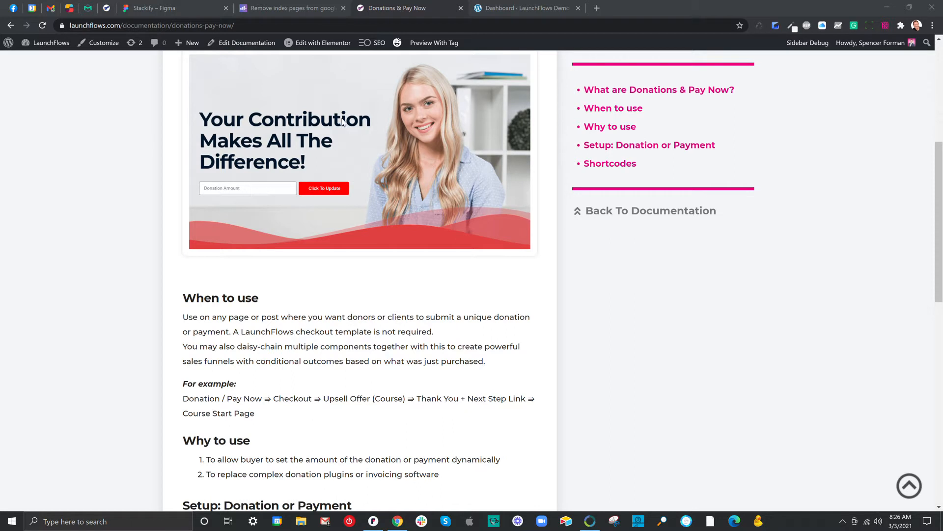
{"action": "left_click", "coordinate": [496, 8]}
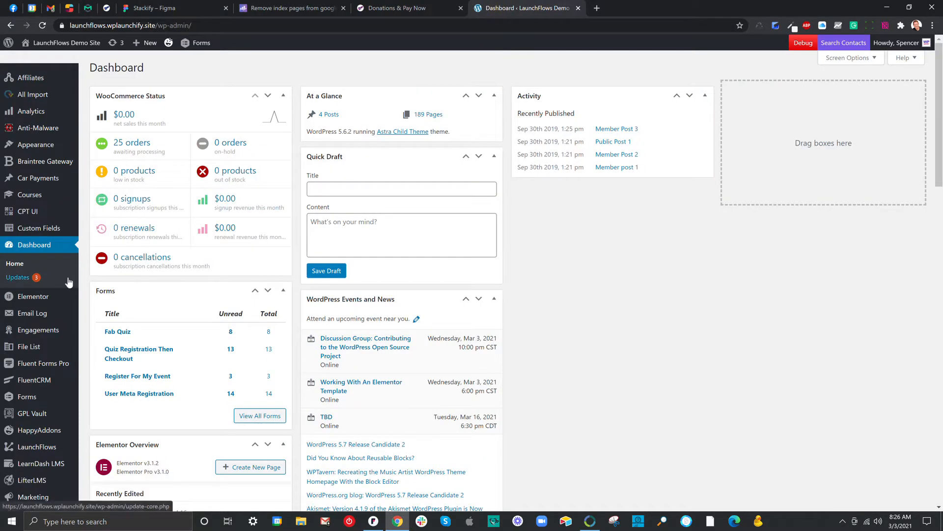
{"action": "mouse_move", "coordinate": [67, 296]}
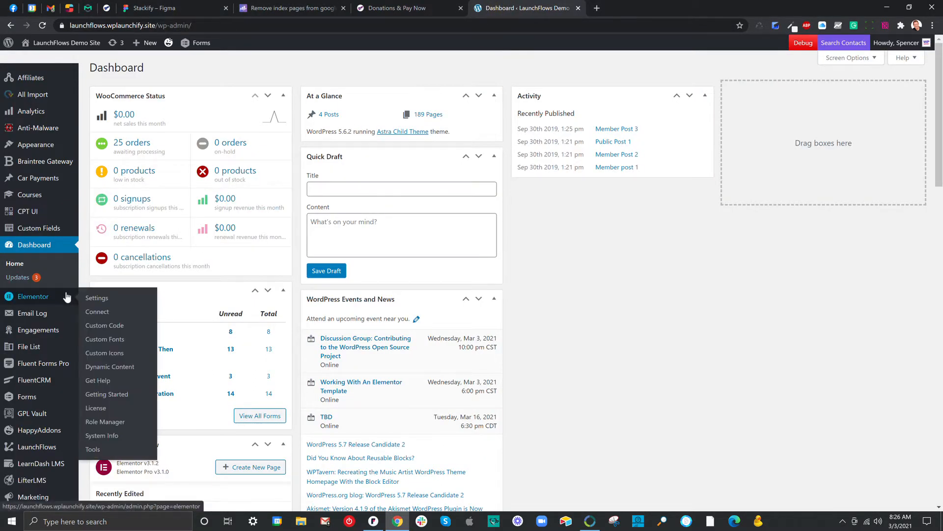
{"action": "scroll", "coordinate": [67, 297], "scroll_direction": "down", "scroll_amount": 6}
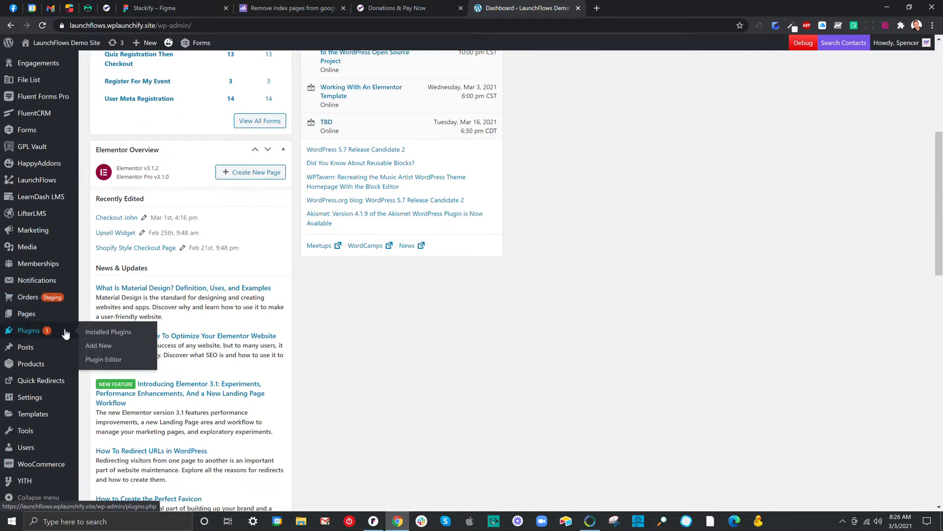
{"action": "mouse_move", "coordinate": [22, 367]}
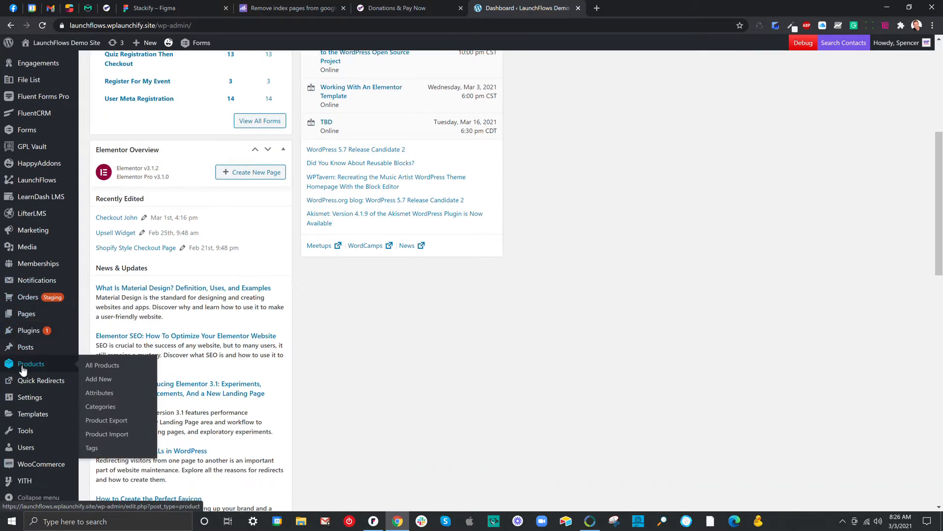
{"action": "left_click", "coordinate": [113, 368]}
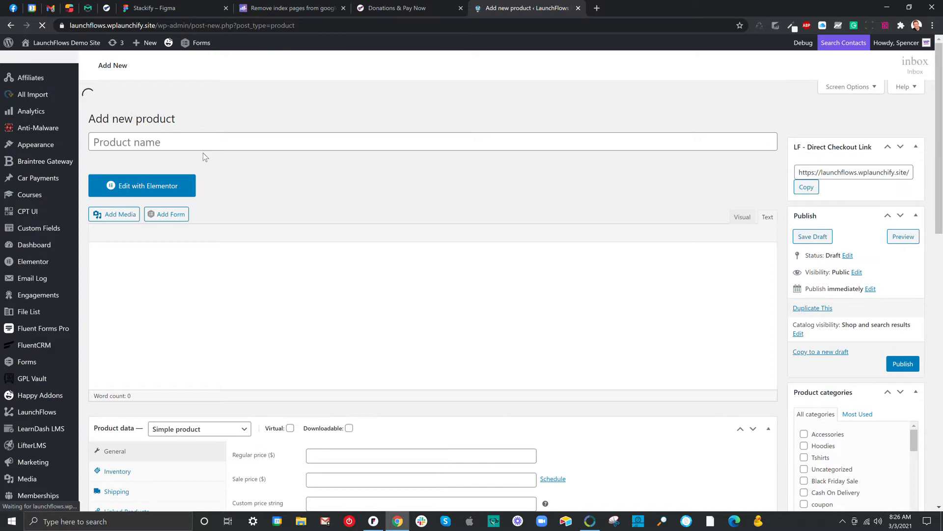
Name the new product "Donation or Pay Now Product"
{"action": "left_click", "coordinate": [205, 120]}
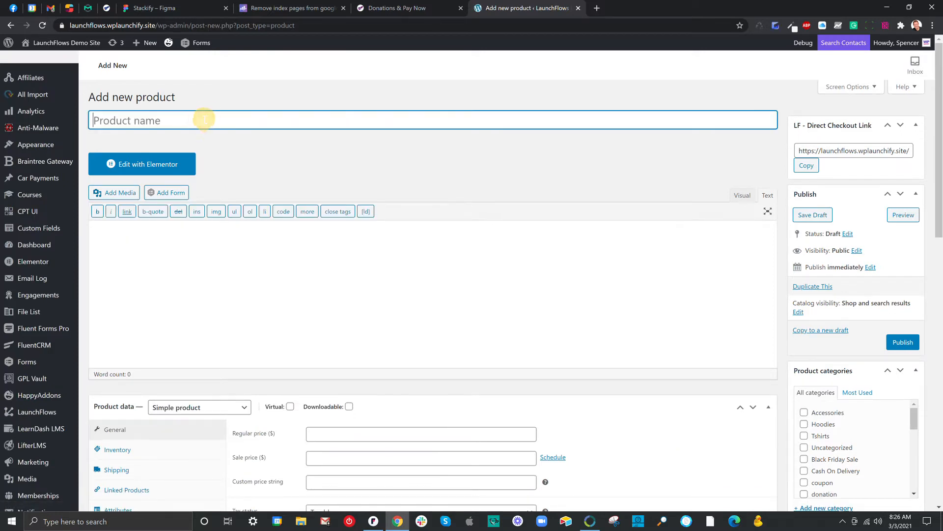
{"action": "type", "text": "Donatio"}
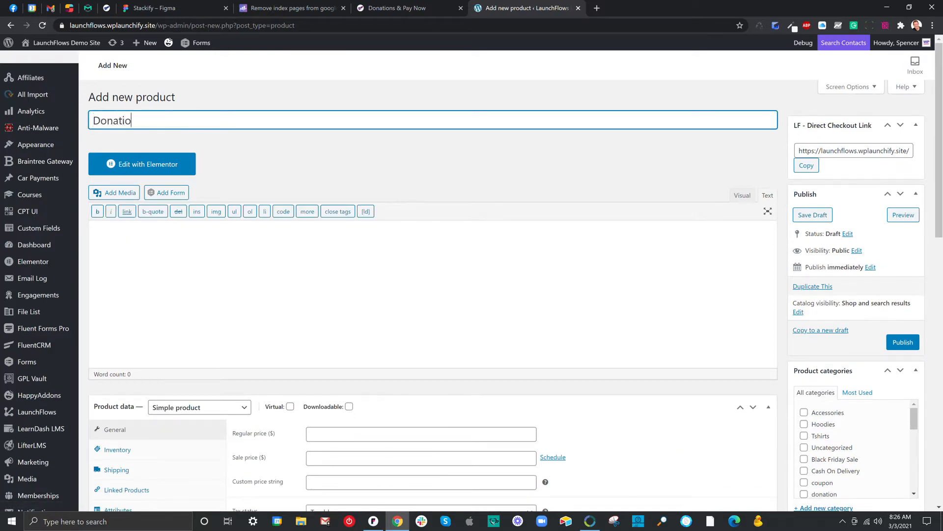
{"action": "type", "text": "n or Pay Now Product"}
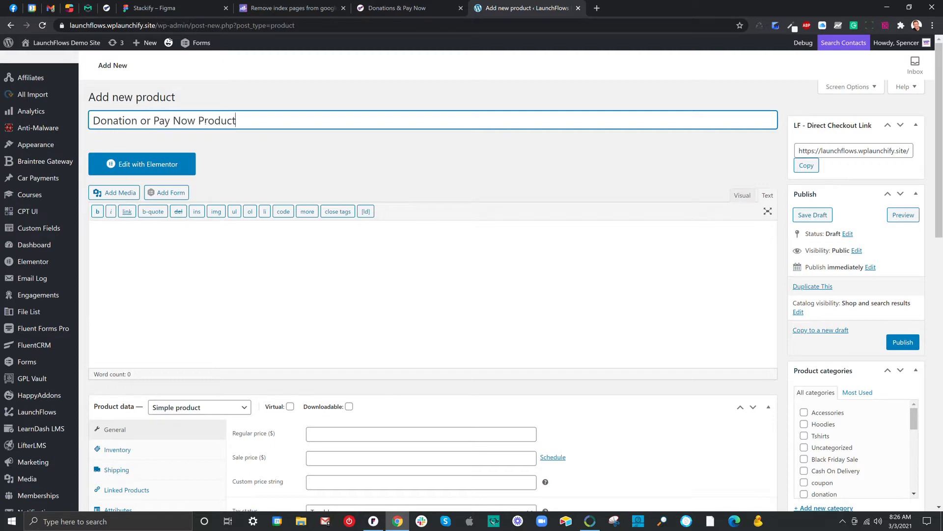
Mark the product as both Virtual and Downloadable in its product data
{"action": "scroll", "coordinate": [214, 240], "scroll_direction": "down", "scroll_amount": 4}
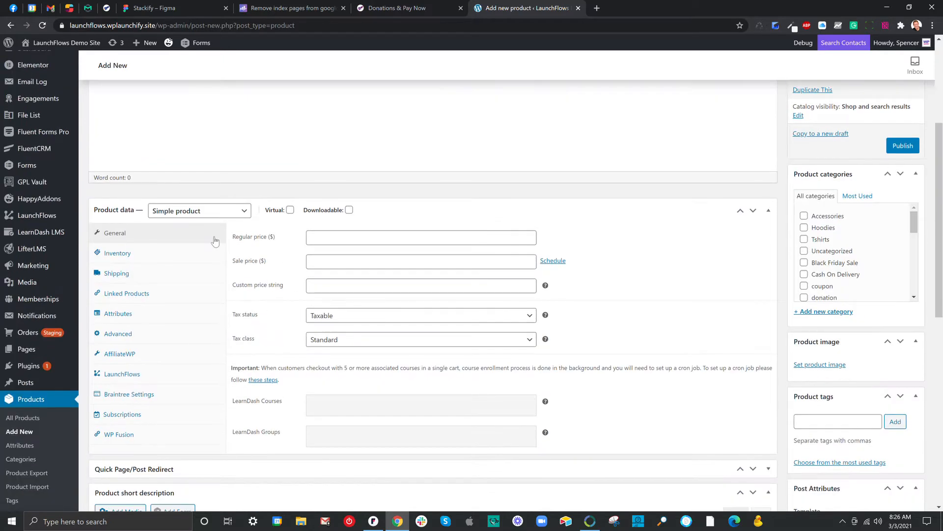
{"action": "left_click", "coordinate": [290, 210]}
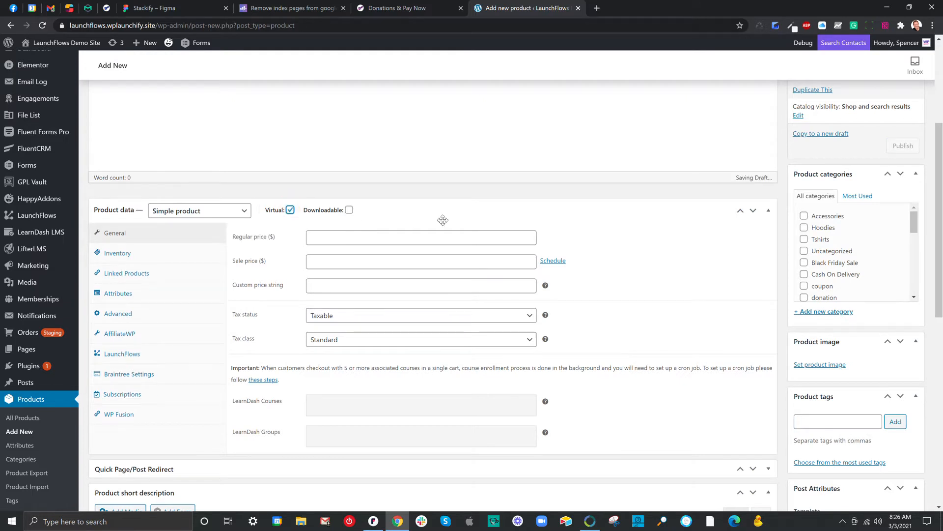
{"action": "left_click", "coordinate": [349, 210]}
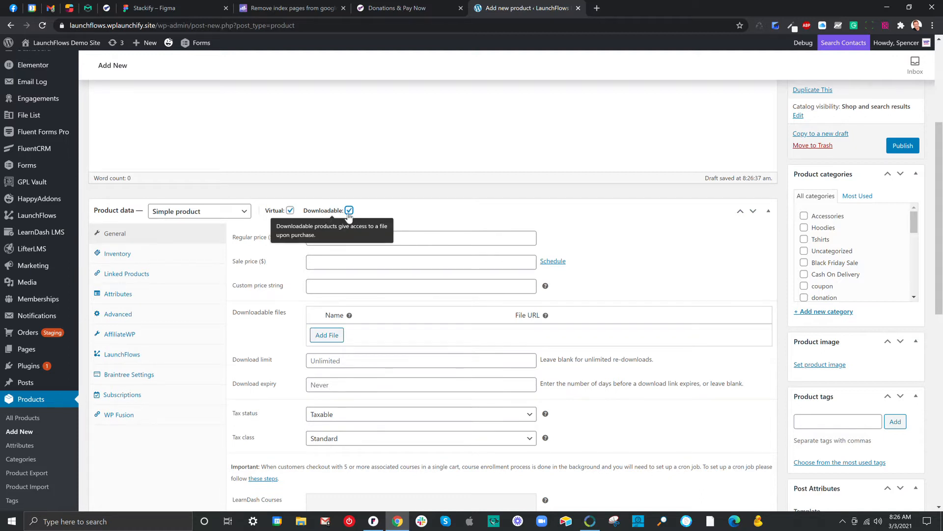
Keep the product type as Simple product and set the regular price to 0
{"action": "left_click", "coordinate": [209, 212]}
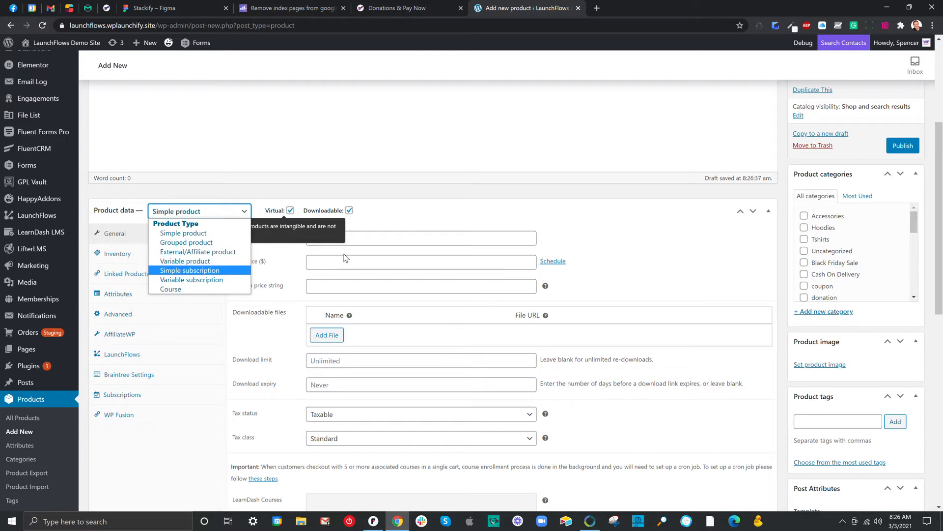
{"action": "left_click", "coordinate": [377, 214]}
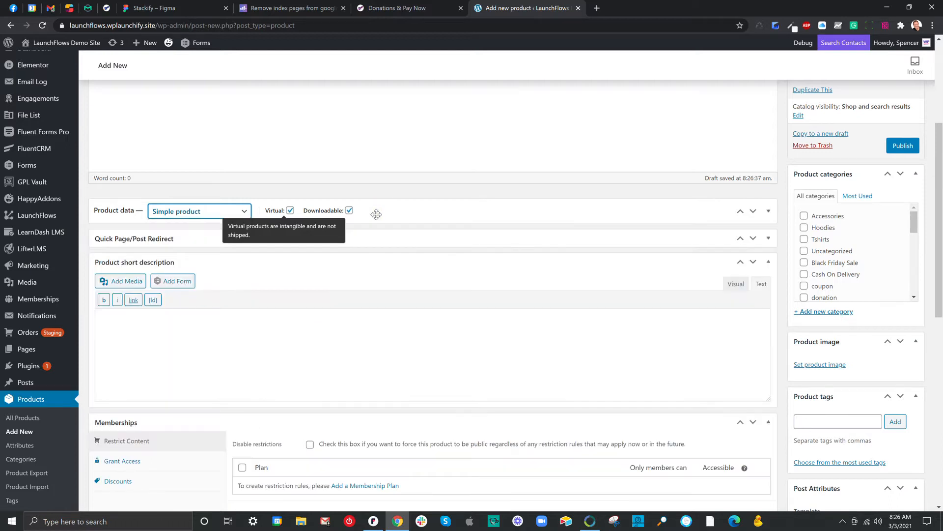
{"action": "left_click", "coordinate": [376, 214]}
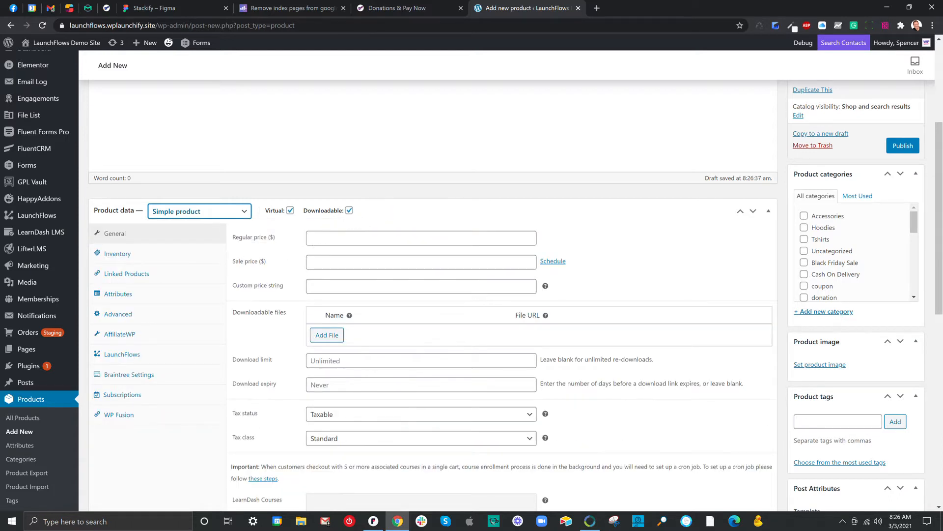
{"action": "left_click", "coordinate": [312, 238]}
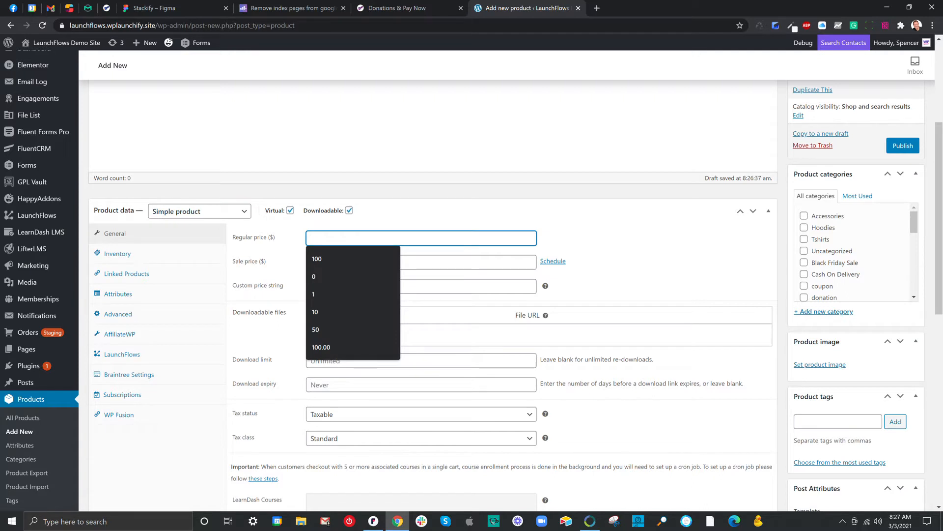
{"action": "type", "text": "0"}
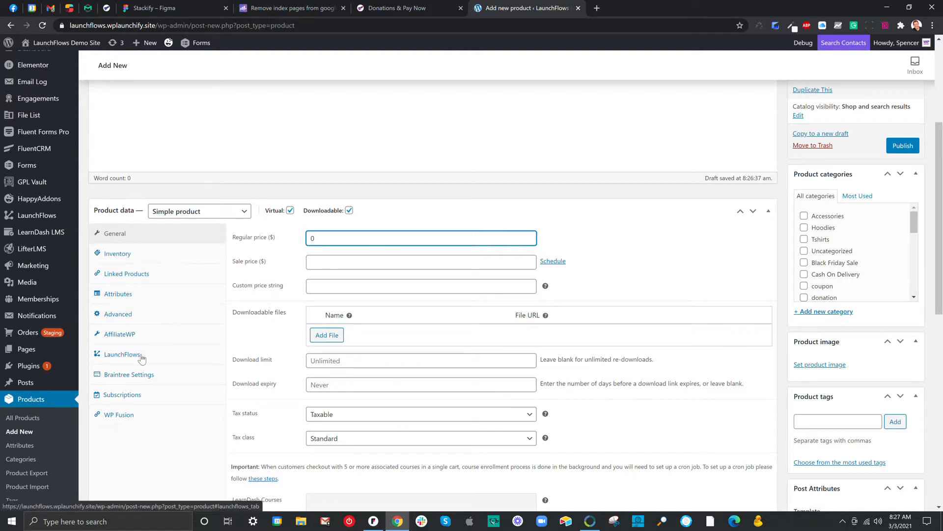
Enable Solo Checkout in the product's LaunchFlows settings, without assigning a checkout page
{"action": "left_click", "coordinate": [123, 355]}
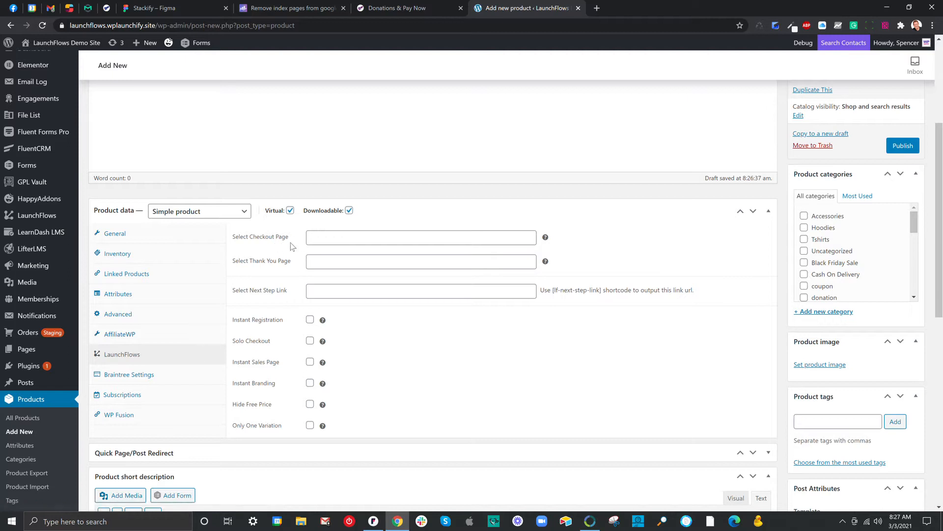
{"action": "left_click_drag", "start_coordinate": [289, 237], "coordinate": [234, 242]}
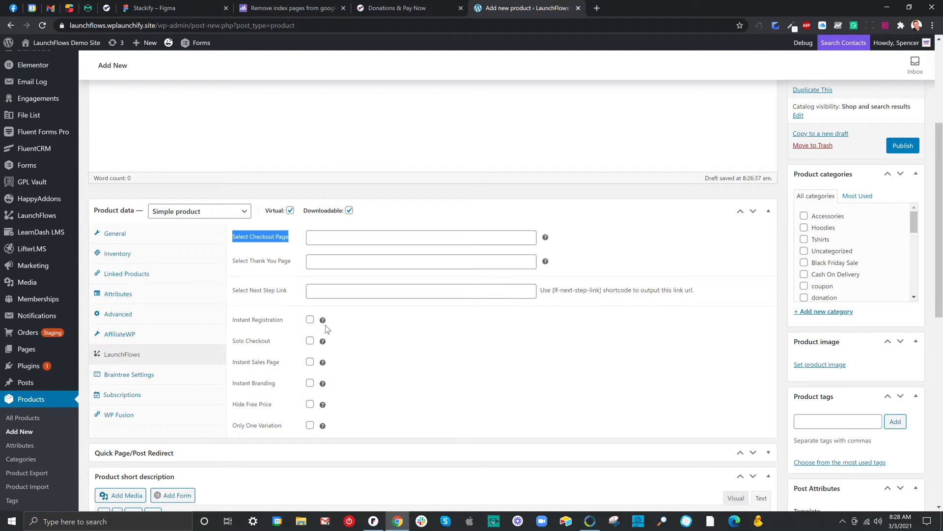
{"action": "left_click_drag", "start_coordinate": [234, 341], "coordinate": [273, 346]}
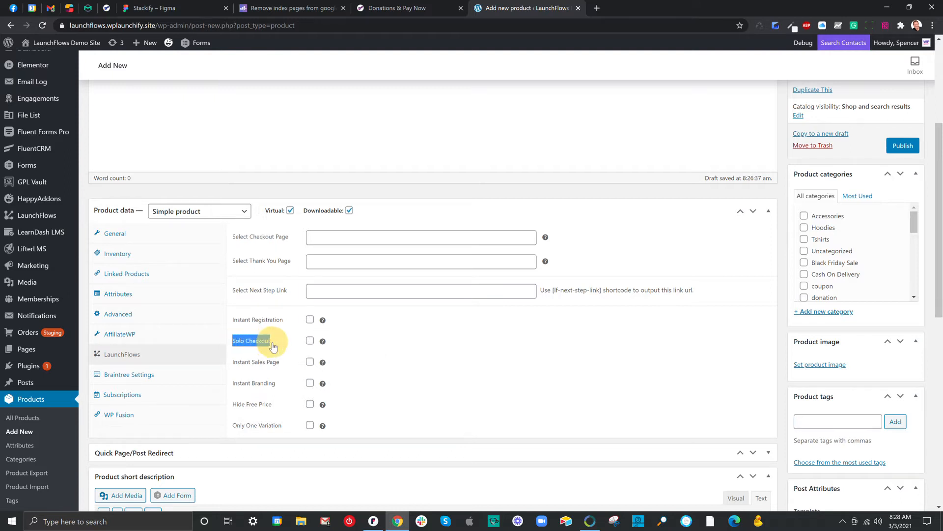
{"action": "left_click", "coordinate": [310, 341]}
{"action": "left_click", "coordinate": [310, 341]}
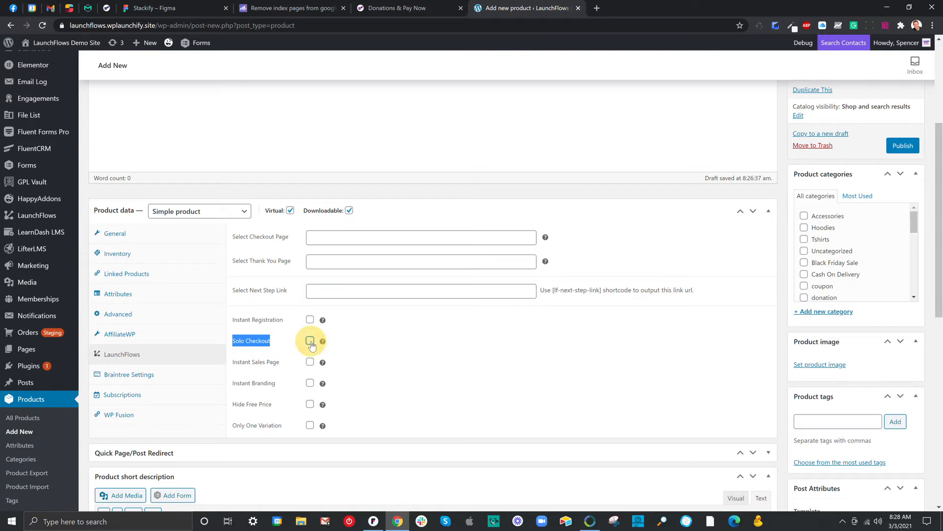
{"action": "left_click", "coordinate": [310, 341]}
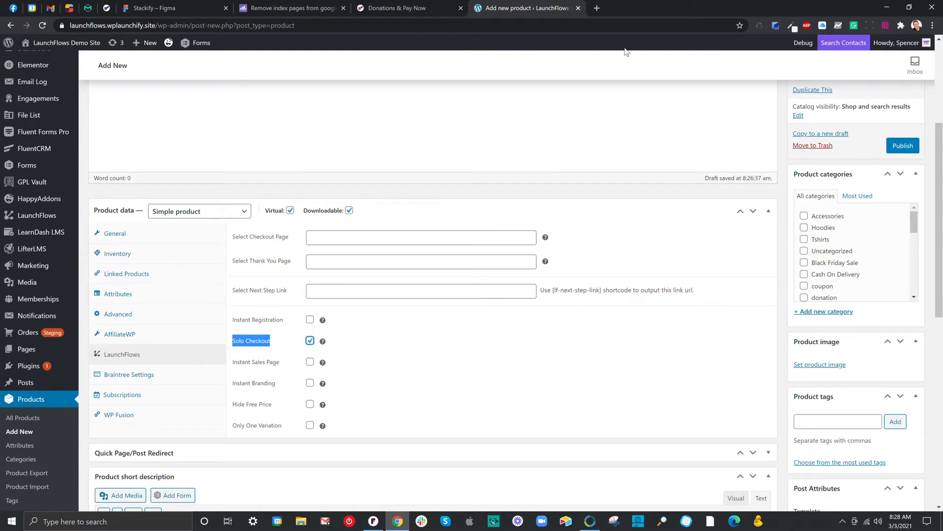
Open the LaunchFlows template demo site, template.launchflowsdemo.com, in a separate browser tab
{"action": "left_click", "coordinate": [597, 9]}
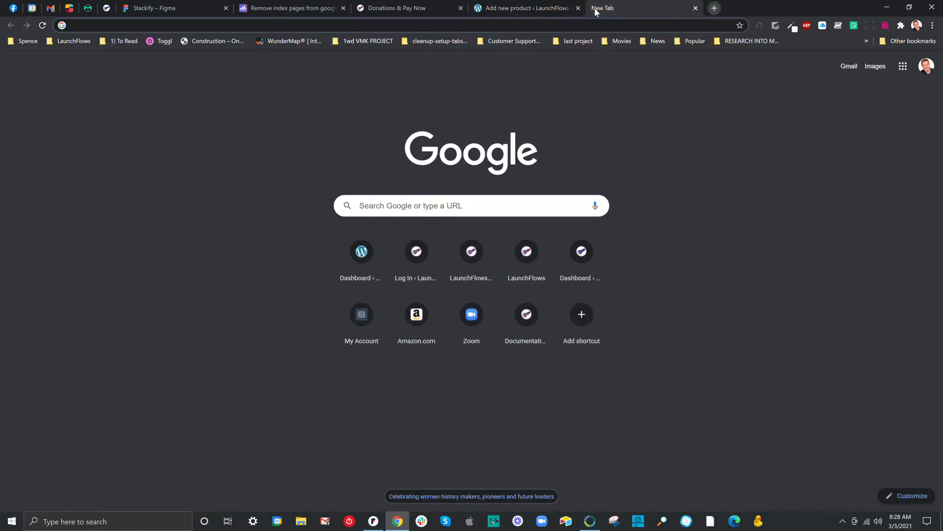
{"action": "type", "text": "launchflows.com"}
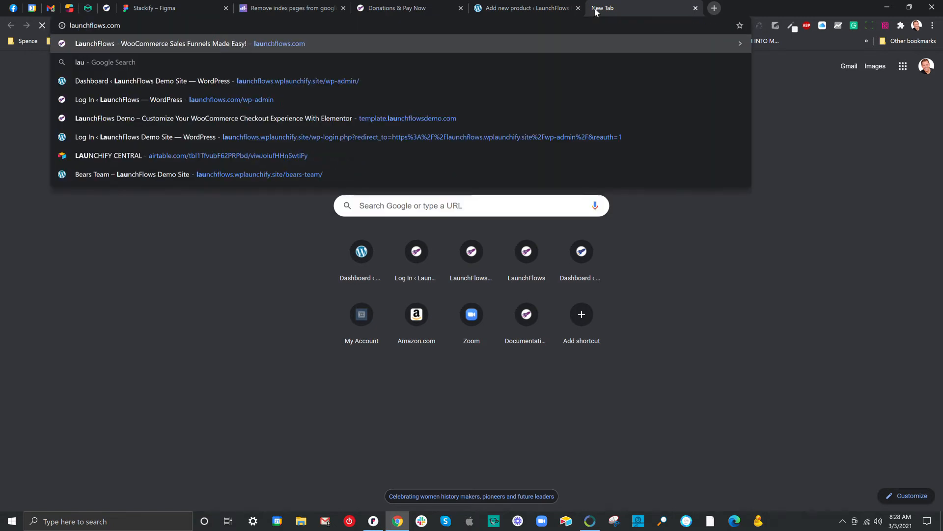
{"action": "key", "text": "Return"}
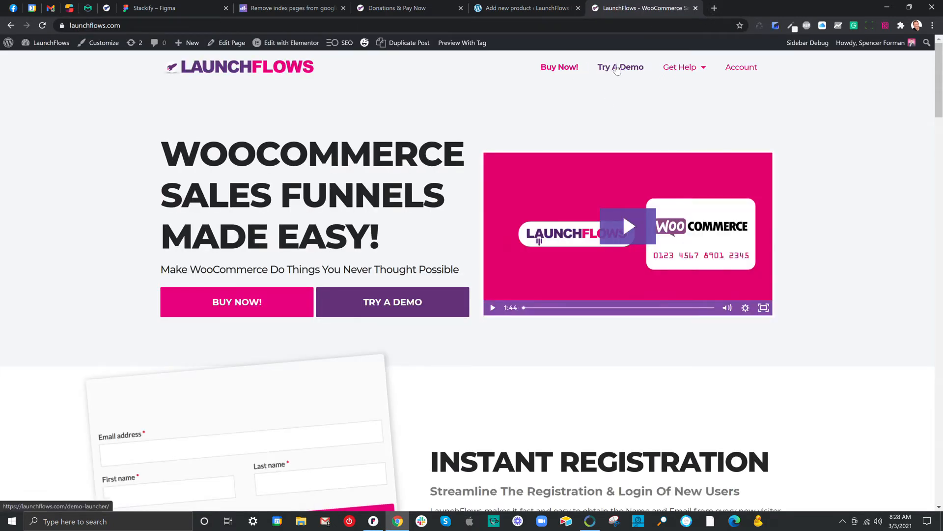
{"action": "left_click", "coordinate": [487, 26]}
{"action": "type", "text": "temp"}
{"action": "key", "text": "Return"}
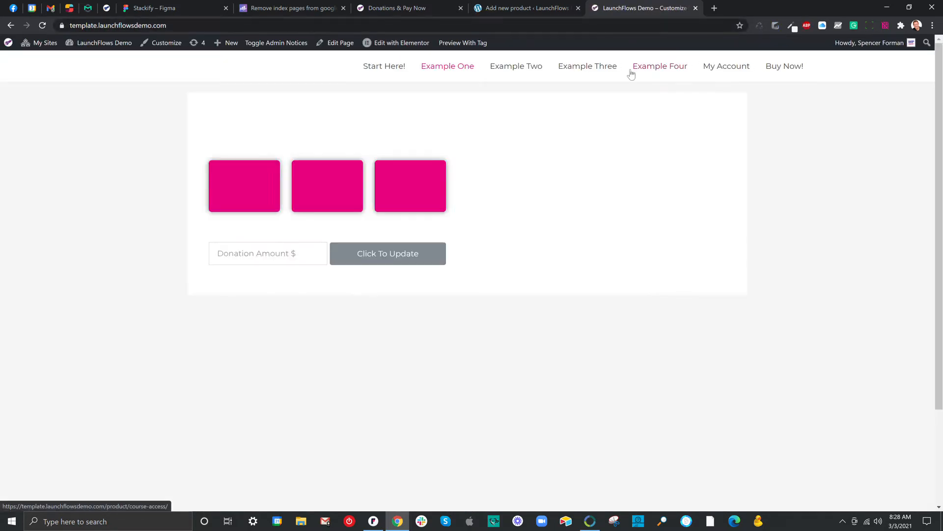
Test the Example One donation form with a custom amount of 25.32, check the amount at checkout, and return to modify the donation
{"action": "left_click", "coordinate": [448, 66]}
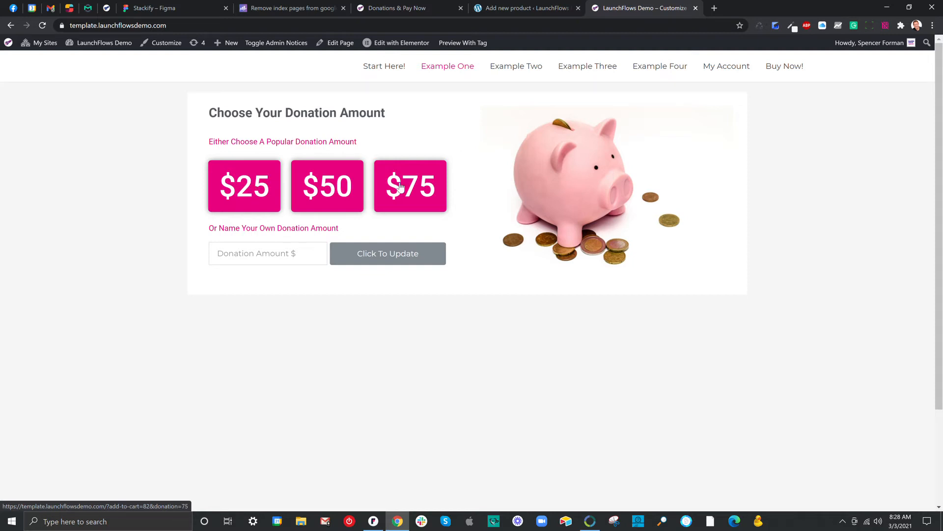
{"action": "left_click", "coordinate": [260, 253]}
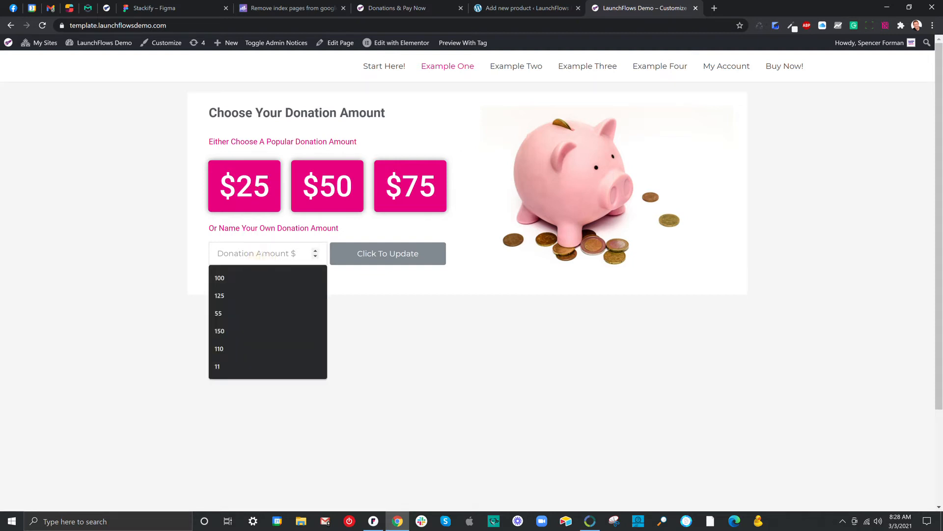
{"action": "type", "text": "25.32"}
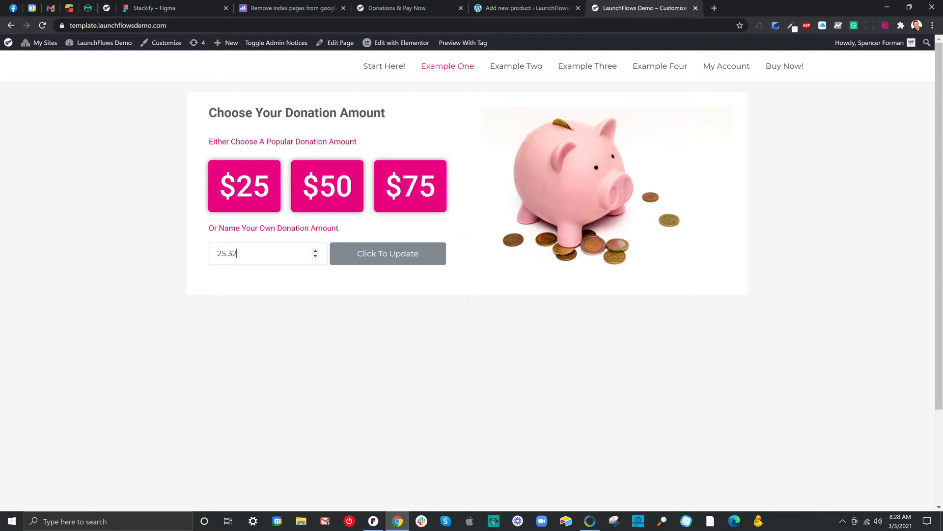
{"action": "left_click", "coordinate": [367, 255]}
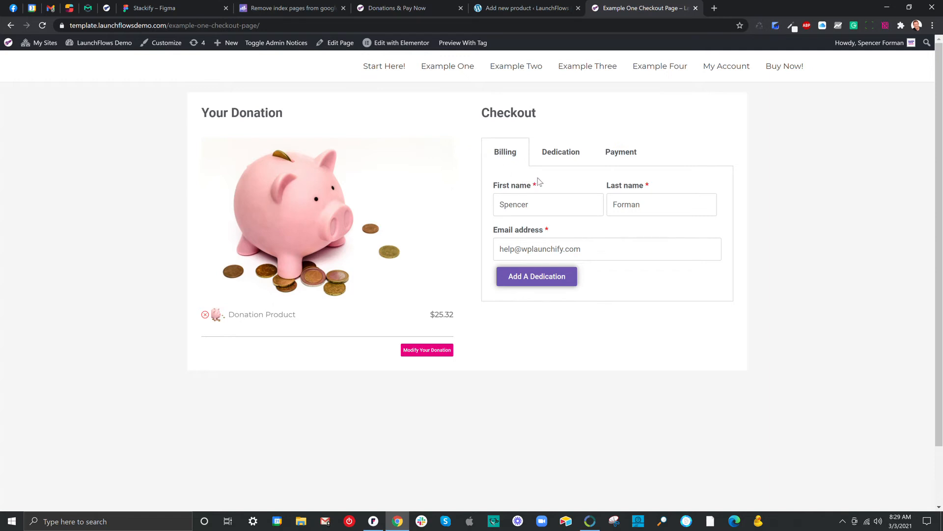
{"action": "left_click_drag", "start_coordinate": [429, 314], "coordinate": [464, 314]}
{"action": "left_click", "coordinate": [444, 347]}
Back in the new product, set the photo of the man in orange glasses as product image and publish the product
{"action": "left_click", "coordinate": [508, 8]}
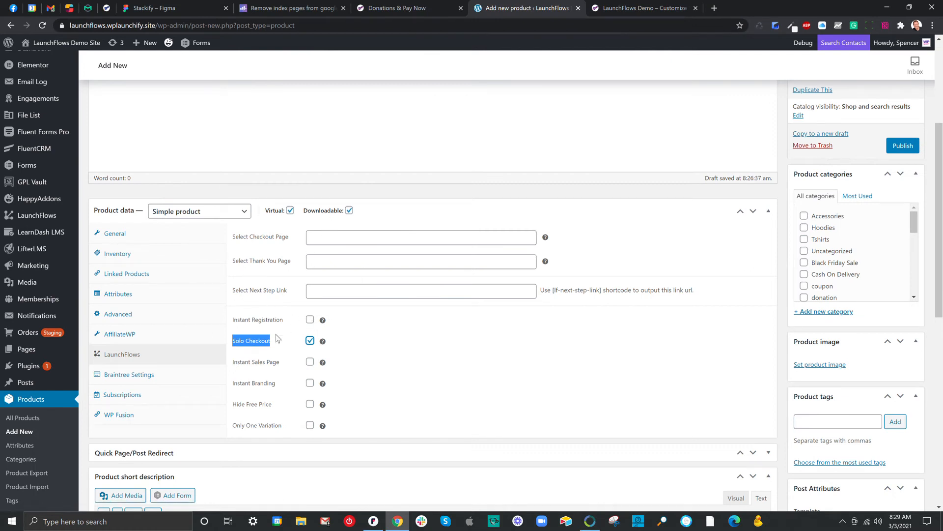
{"action": "left_click", "coordinate": [816, 365]}
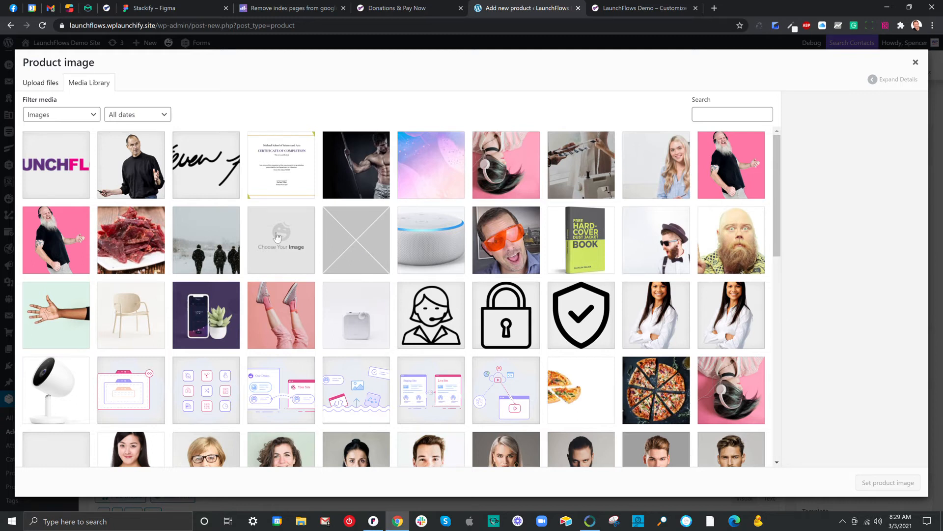
{"action": "left_click", "coordinate": [503, 253]}
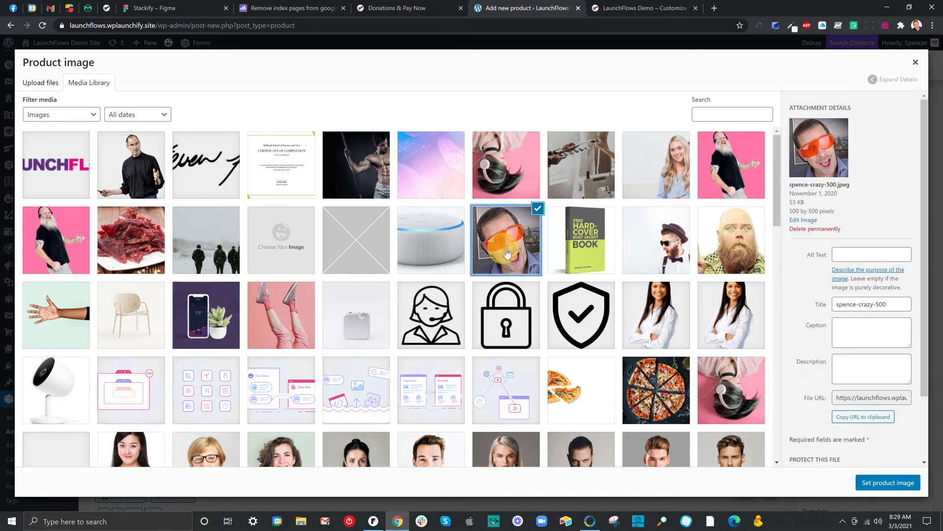
{"action": "left_click", "coordinate": [888, 482]}
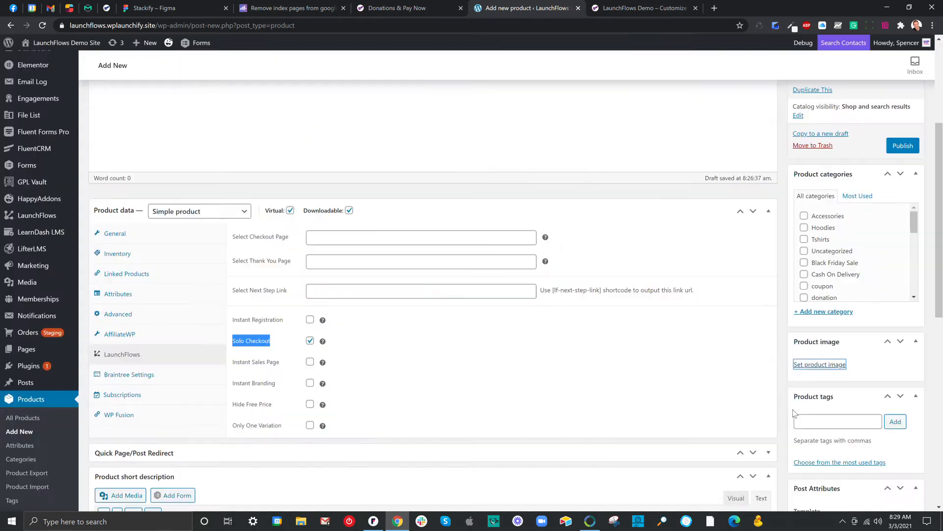
{"action": "left_click", "coordinate": [902, 146]}
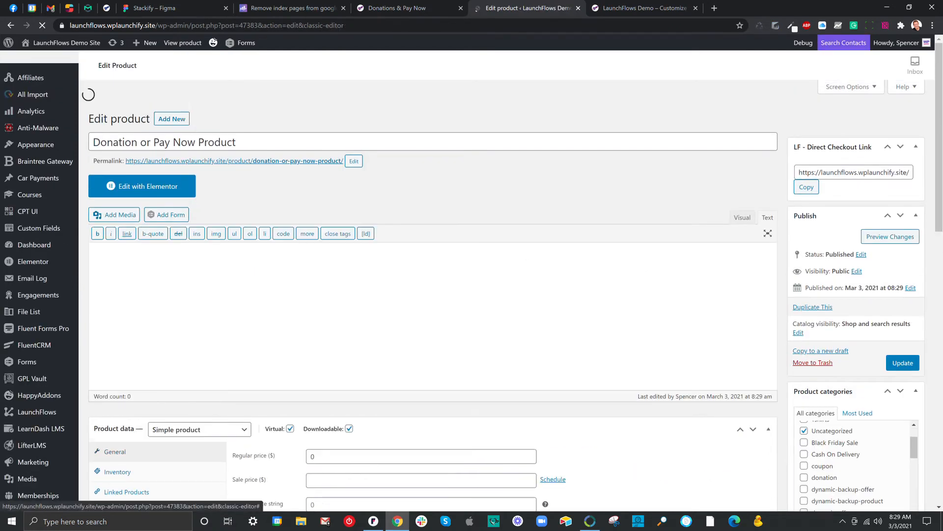
Copy the product ID 47383 from the address of the product's edit page
{"action": "left_click", "coordinate": [241, 26]}
{"action": "double_click", "coordinate": [259, 26]}
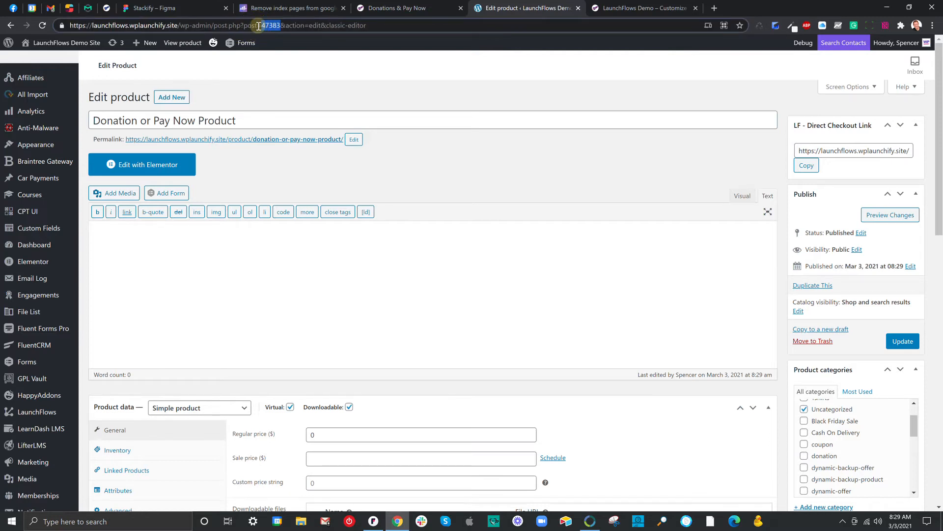
{"action": "right_click", "coordinate": [275, 28]}
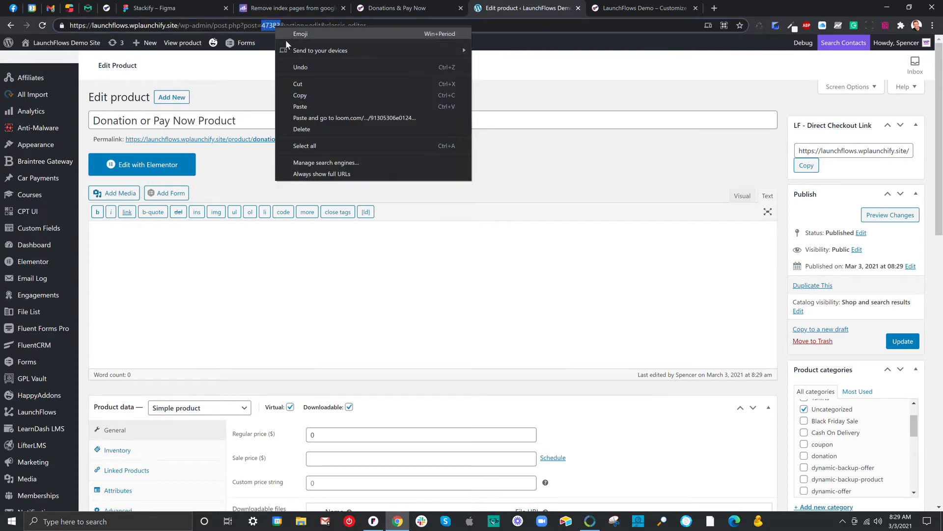
{"action": "left_click", "coordinate": [301, 96]}
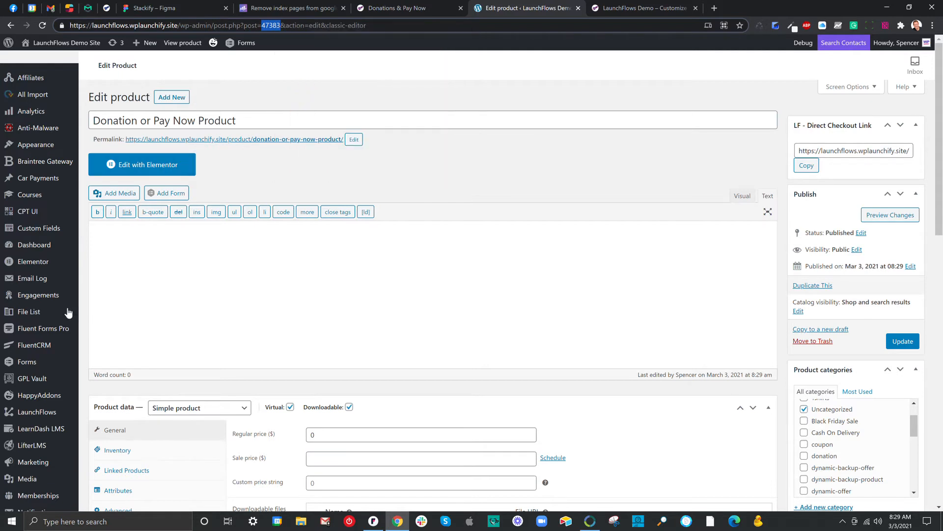
Open the list of all products and locate the ID of Donation or Pay Now Product
{"action": "mouse_move", "coordinate": [53, 268]}
{"action": "scroll", "coordinate": [54, 272], "scroll_direction": "down", "scroll_amount": 6}
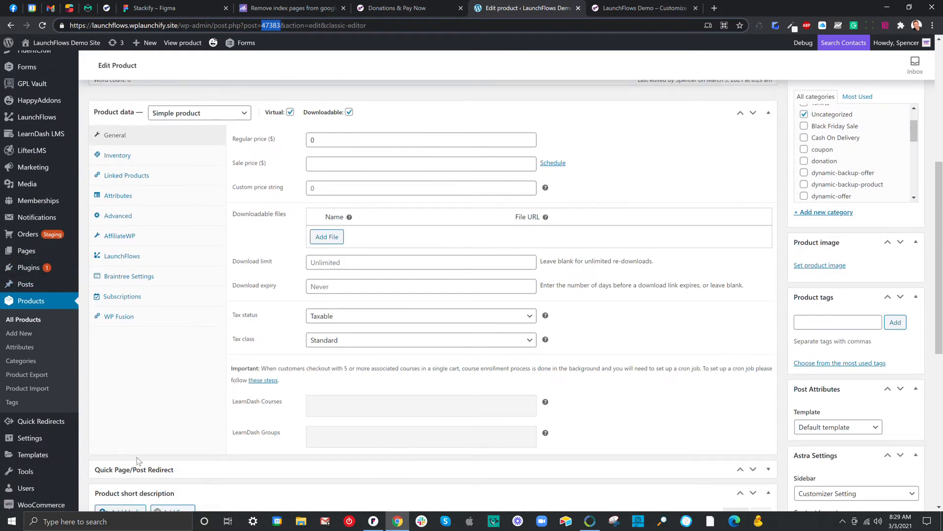
{"action": "left_click", "coordinate": [41, 322]}
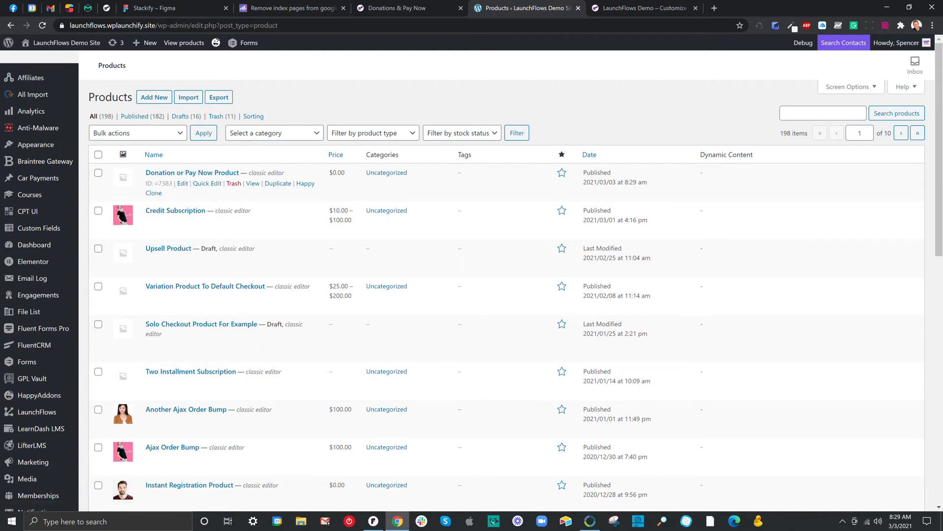
{"action": "double_click", "coordinate": [163, 183]}
Reopen Donation or Pay Now Product, try to set the photo of the man in orange glasses as product image, and update the product
{"action": "left_click", "coordinate": [165, 174]}
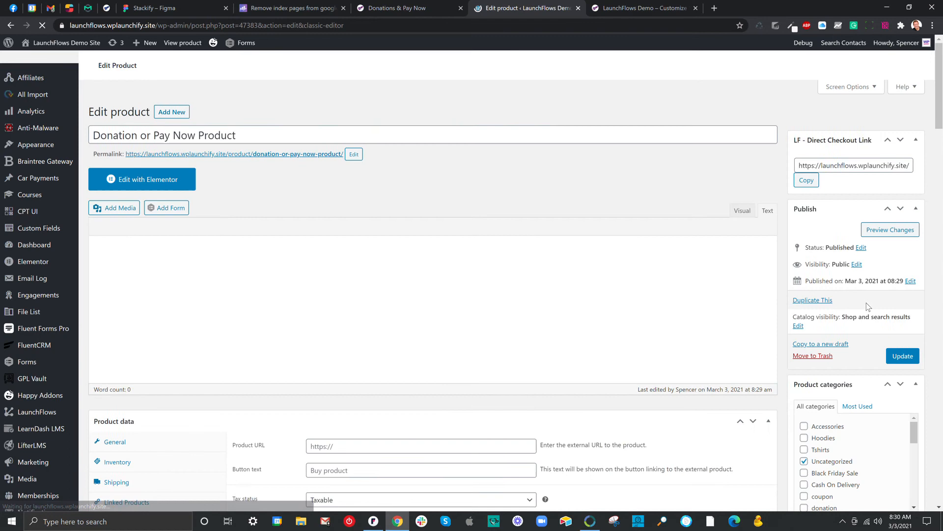
{"action": "scroll", "coordinate": [869, 306], "scroll_direction": "down", "scroll_amount": 5}
{"action": "scroll", "coordinate": [865, 303], "scroll_direction": "down", "scroll_amount": 7}
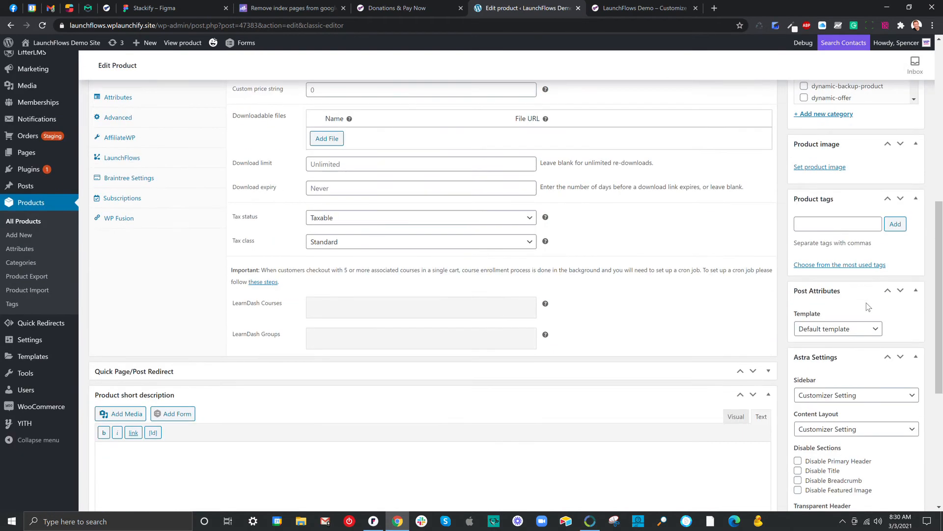
{"action": "scroll", "coordinate": [865, 303], "scroll_direction": "up", "scroll_amount": 7}
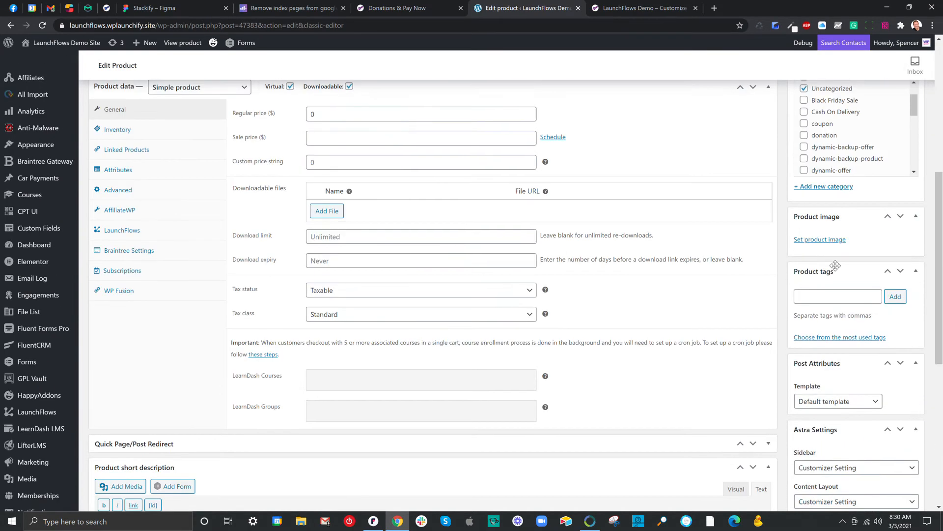
{"action": "left_click", "coordinate": [830, 240]}
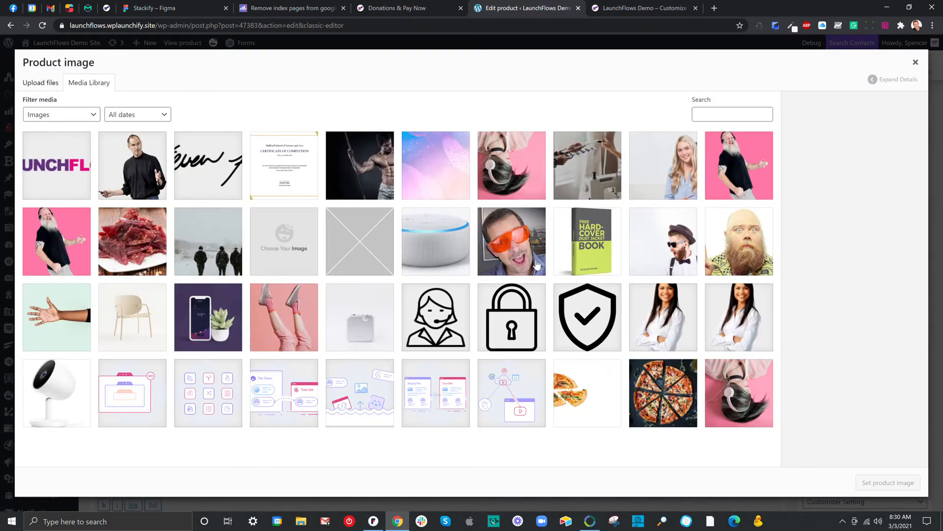
{"action": "left_click", "coordinate": [506, 253]}
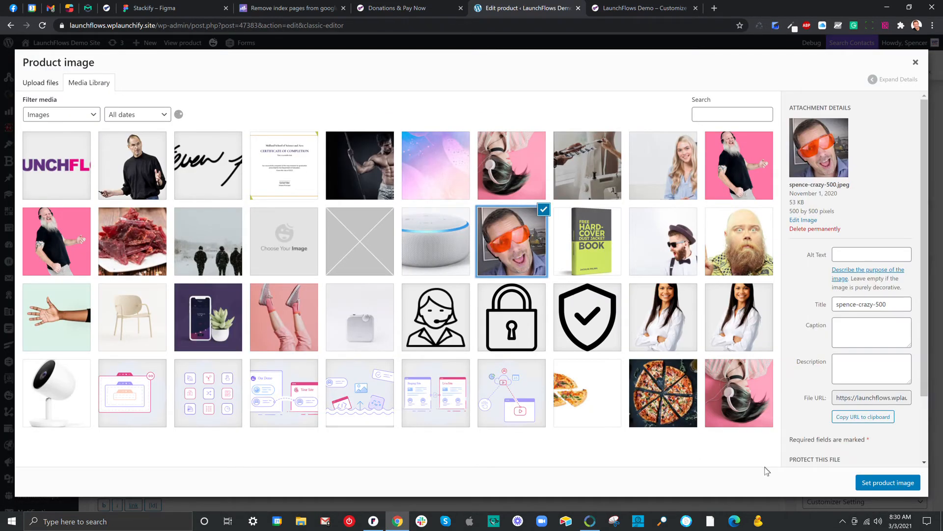
{"action": "left_click", "coordinate": [860, 484]}
{"action": "scroll", "coordinate": [861, 302], "scroll_direction": "up", "scroll_amount": 5}
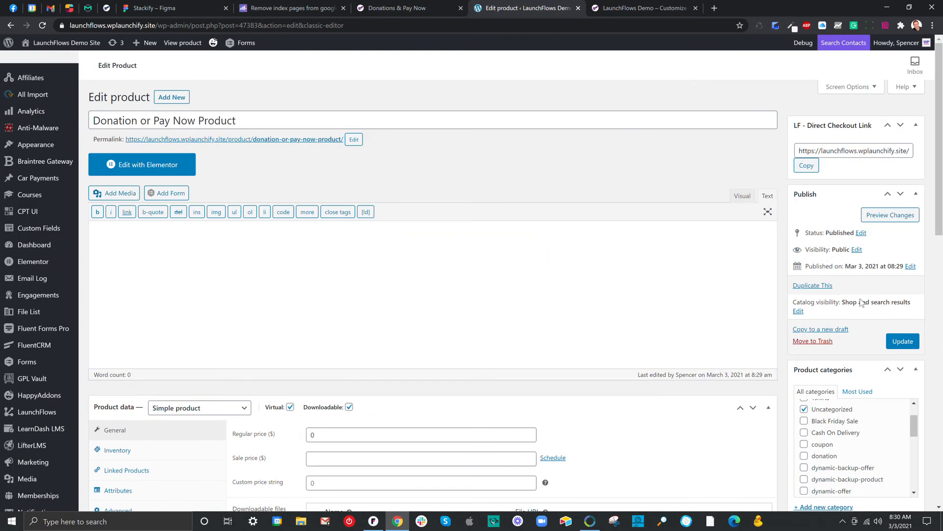
{"action": "left_click", "coordinate": [898, 341]}
Create a new page titled "Donation / Pay Now Display Page" and open it for editing with Elementor
{"action": "scroll", "coordinate": [46, 217], "scroll_direction": "down", "scroll_amount": 4}
{"action": "mouse_move", "coordinate": [45, 371]}
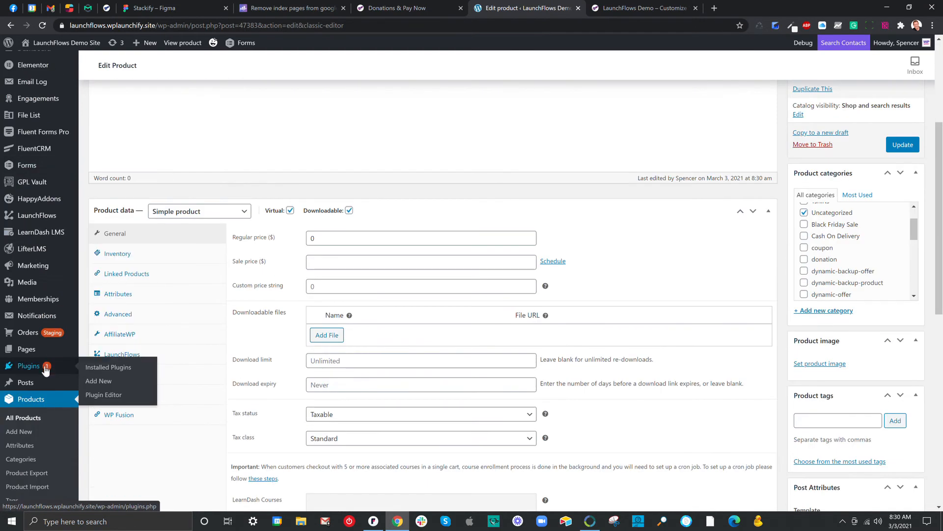
{"action": "left_click", "coordinate": [99, 365]}
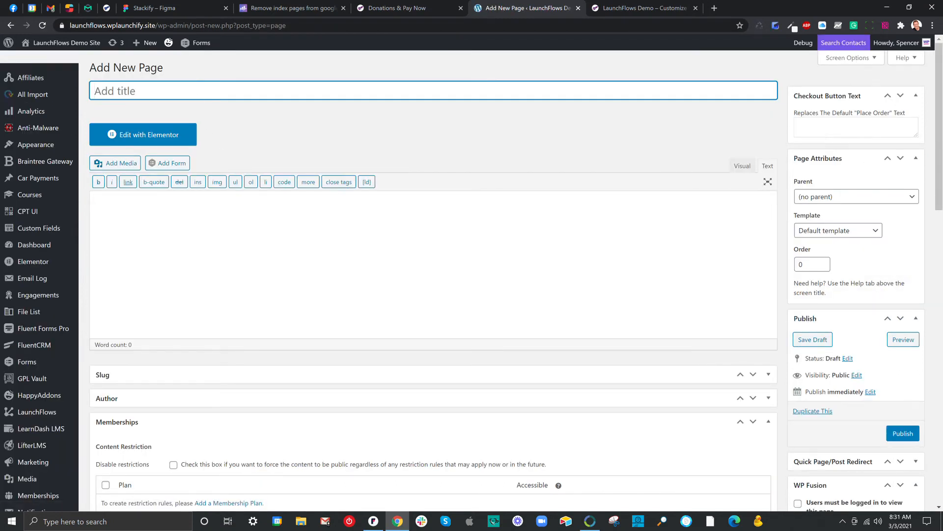
{"action": "left_click", "coordinate": [199, 93]}
{"action": "type", "text": "Donation / Pay Now Display Page"}
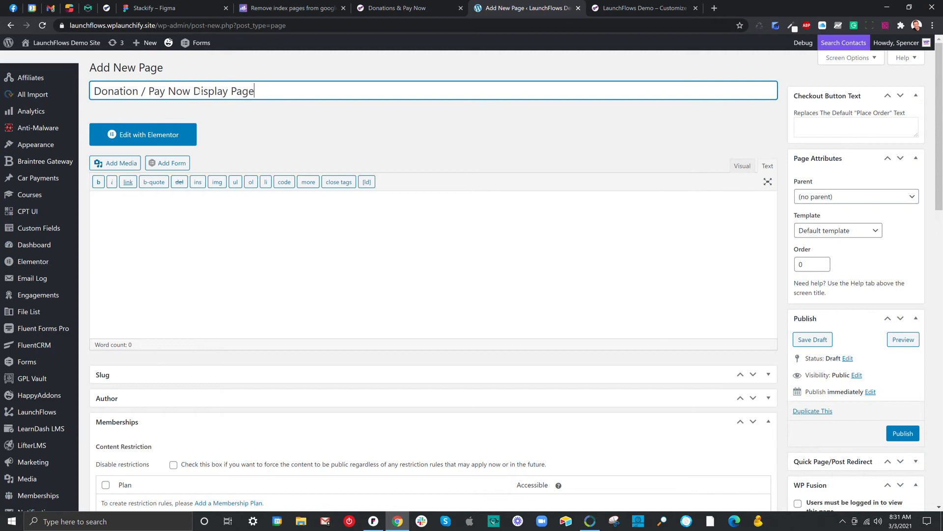
{"action": "left_click", "coordinate": [177, 138]}
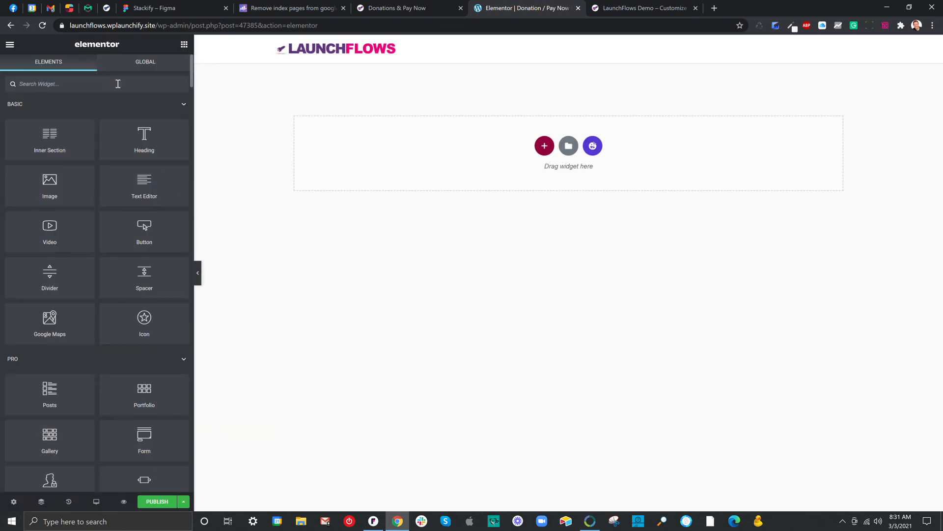
Find the LaunchFlows Donation widget and add it to the empty page
{"action": "left_click", "coordinate": [117, 84]}
{"action": "type", "text": "launc"}
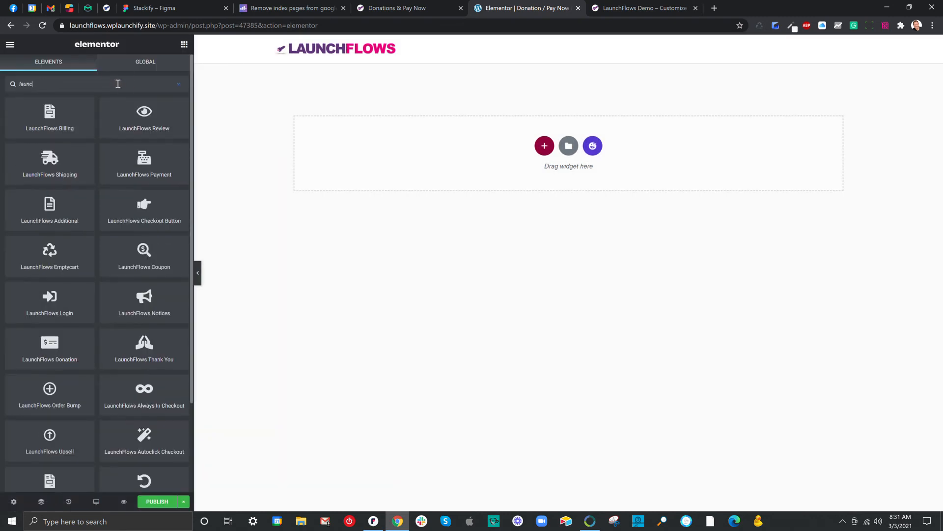
{"action": "type", "text": "hflows don"}
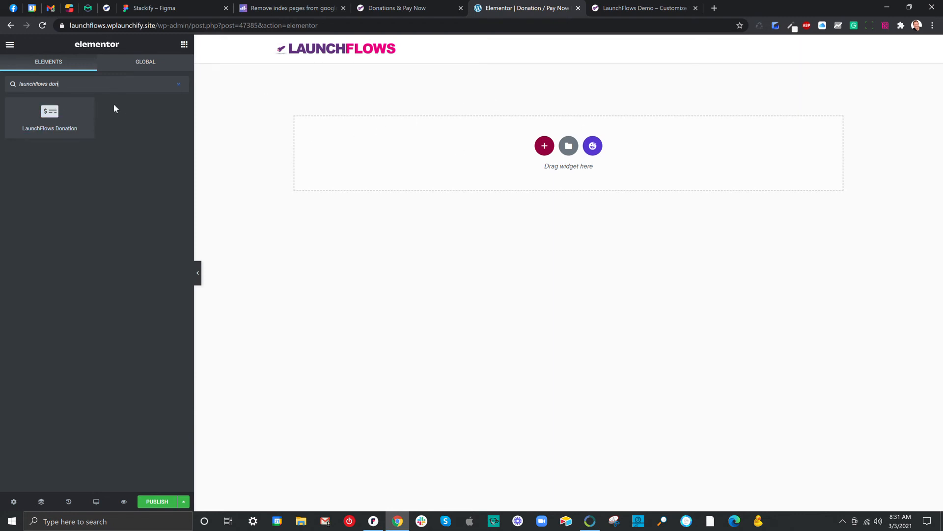
{"action": "left_click_drag", "start_coordinate": [53, 109], "coordinate": [434, 140]}
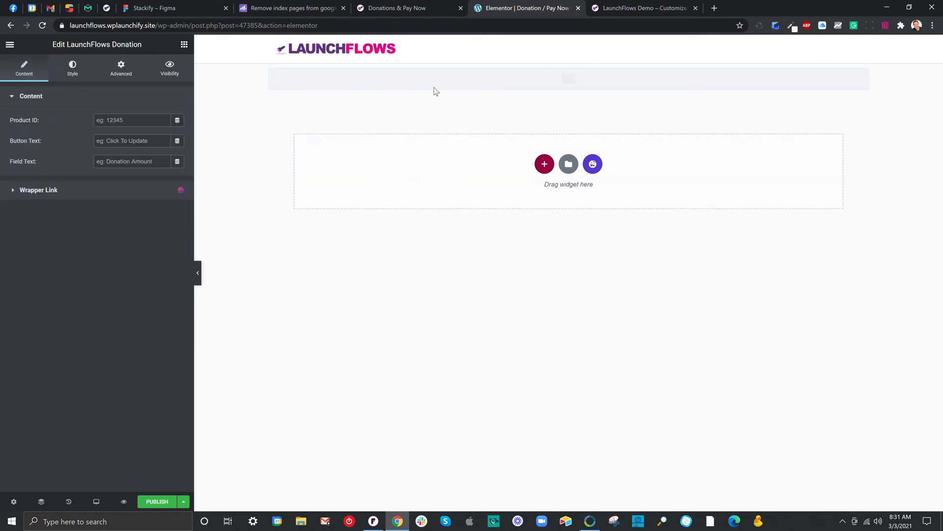
Paste 47383 as the donation widget's Product ID
{"action": "left_click", "coordinate": [135, 117]}
{"action": "right_click", "coordinate": [135, 118]}
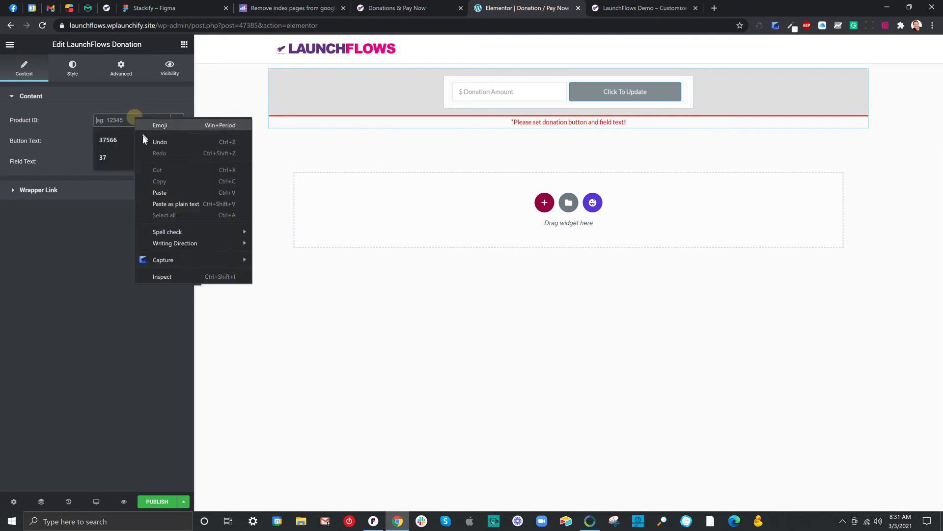
{"action": "left_click", "coordinate": [157, 190]}
{"action": "left_click", "coordinate": [114, 119]}
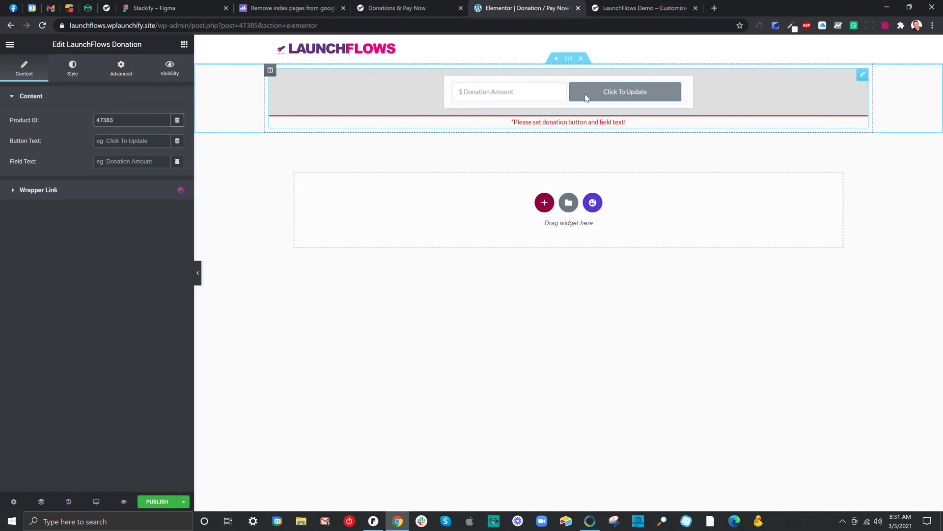
Set the donation widget's button text to "Click To Update" and its field text to "Donation Amount"
{"action": "left_click_drag", "start_coordinate": [40, 140], "coordinate": [12, 140]}
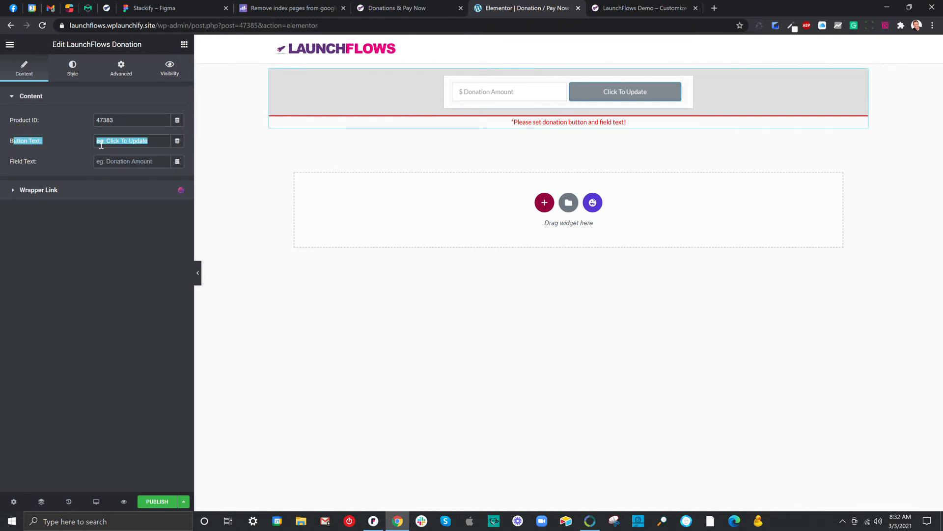
{"action": "left_click", "coordinate": [99, 142]}
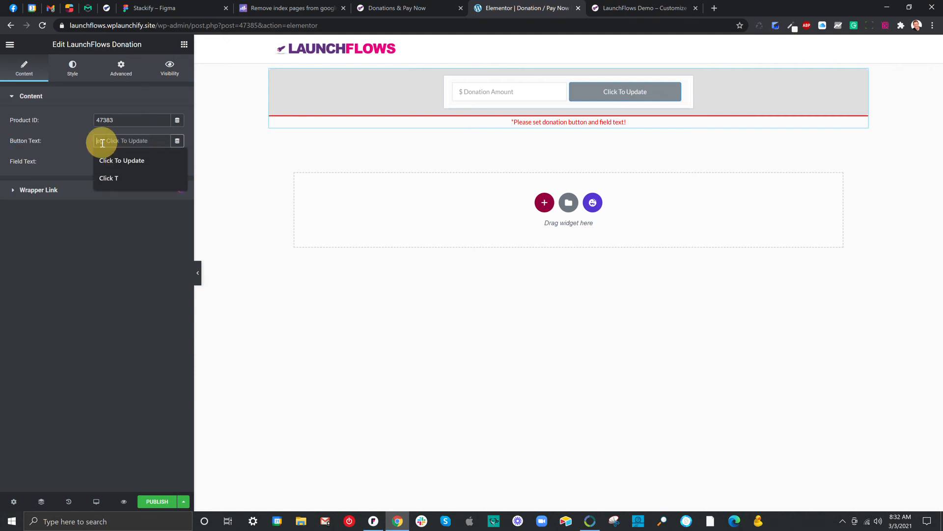
{"action": "type", "text": "Click To Up"}
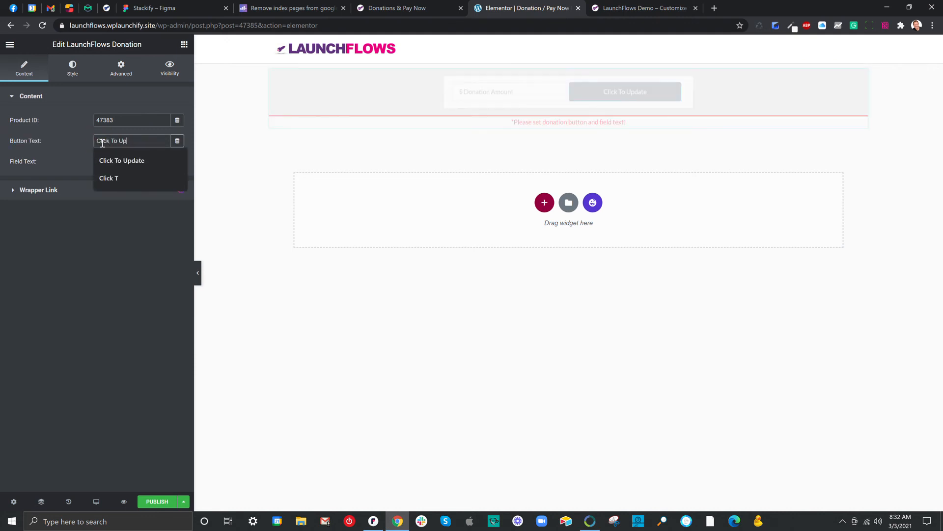
{"action": "type", "text": "date"}
{"action": "key", "text": "Tab"}
{"action": "type", "text": "D"}
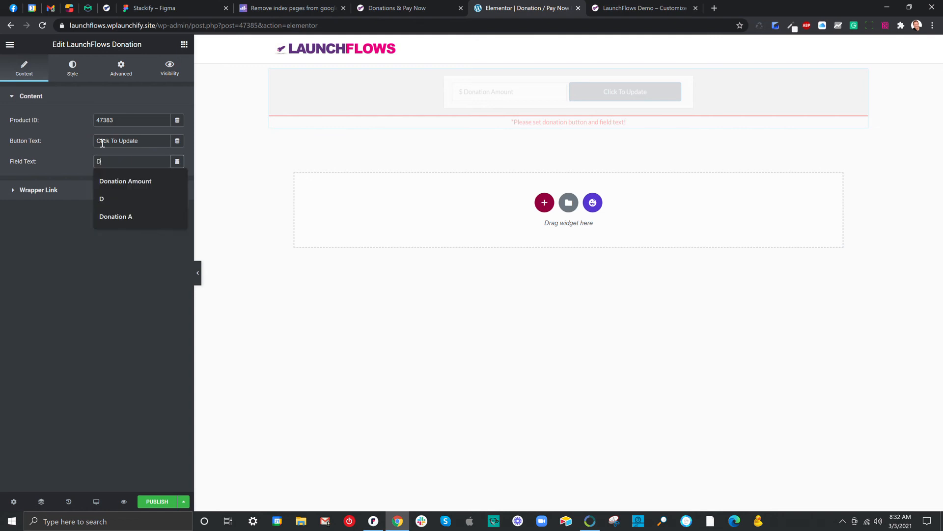
{"action": "type", "text": "onation Amount"}
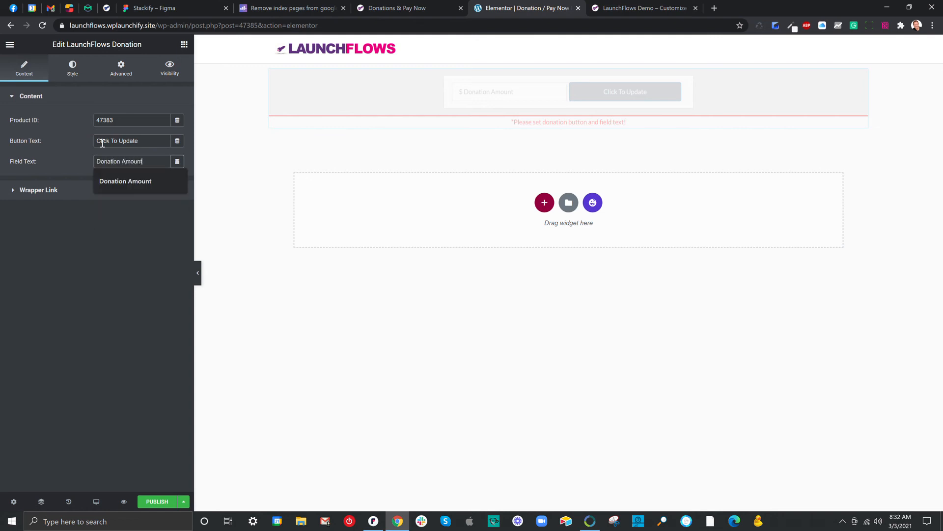
{"action": "left_click", "coordinate": [70, 157]}
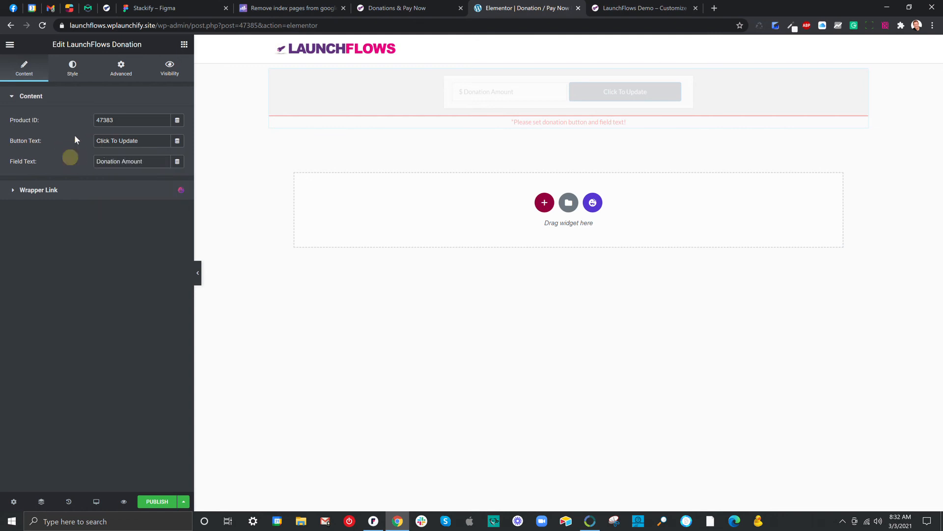
Give the donation button a red #FF0000 background in the widget's style settings and publish the page
{"action": "left_click", "coordinate": [70, 72]}
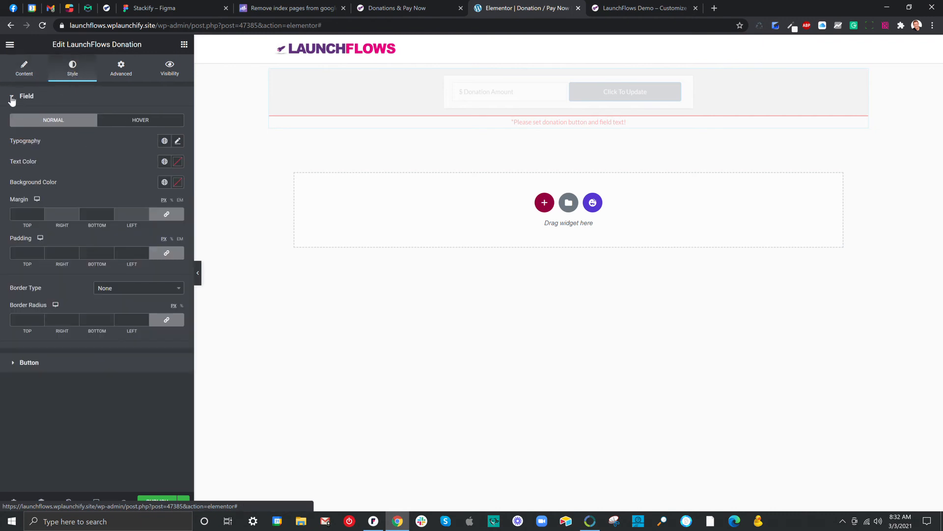
{"action": "left_click", "coordinate": [12, 98]}
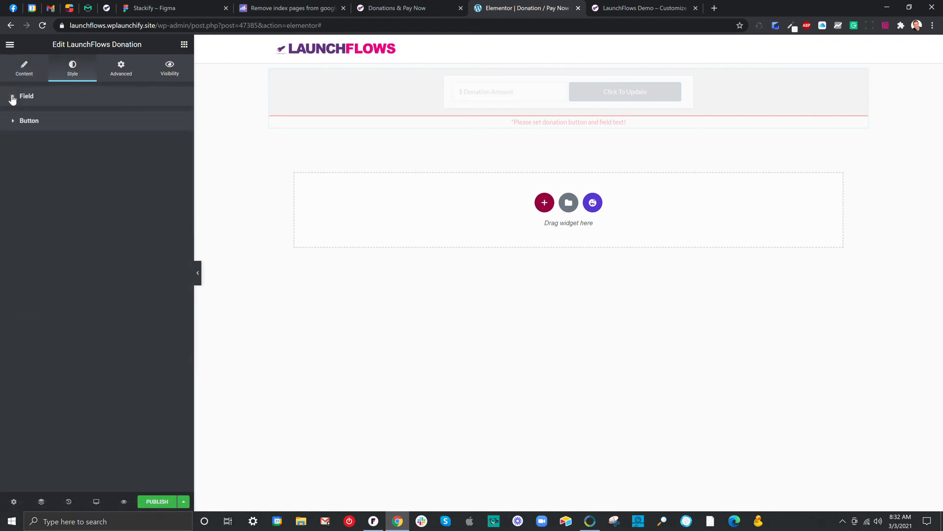
{"action": "left_click", "coordinate": [12, 120]}
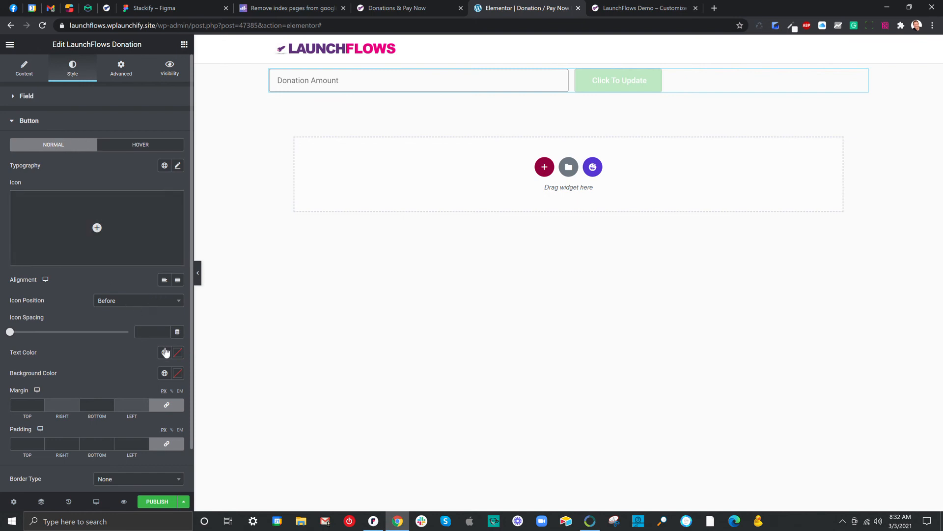
{"action": "left_click", "coordinate": [176, 377]}
{"action": "left_click_drag", "start_coordinate": [147, 303], "coordinate": [183, 229]}
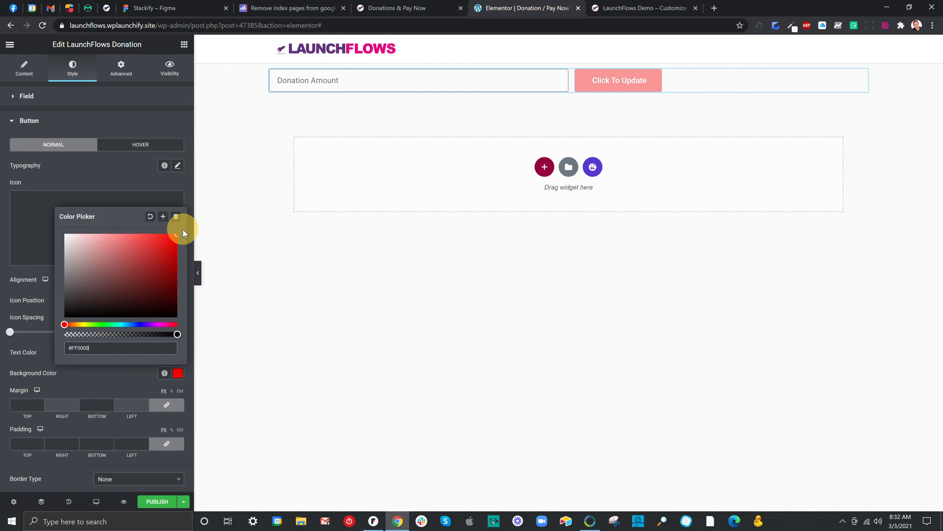
{"action": "left_click", "coordinate": [118, 171]}
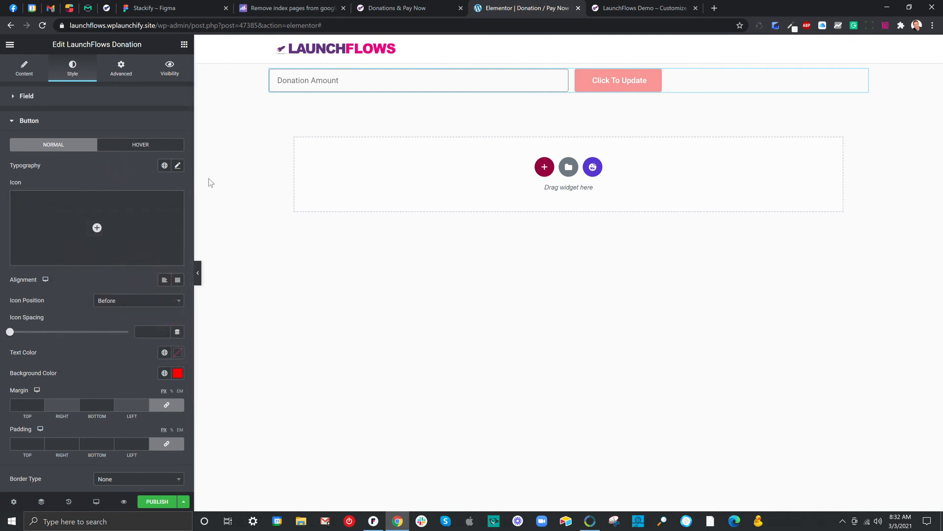
{"action": "left_click", "coordinate": [157, 501]}
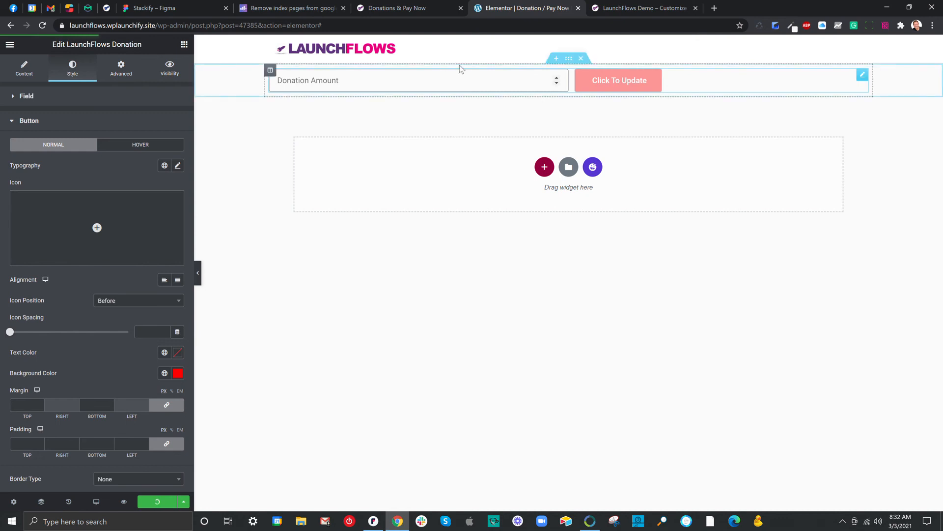
Insert the Frequently Asked Question block with the woman's portrait from the Happy Addons template library below the donation section
{"action": "left_click", "coordinate": [593, 167]}
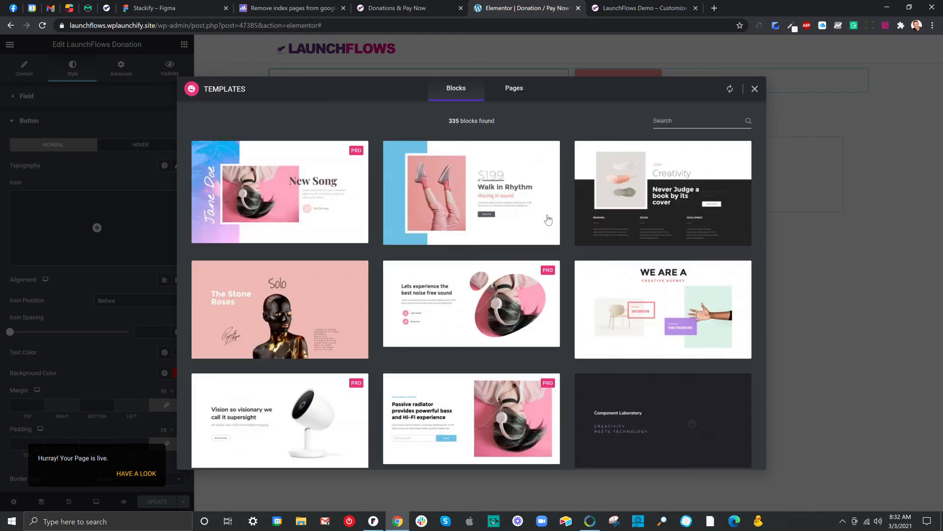
{"action": "scroll", "coordinate": [366, 250], "scroll_direction": "down", "scroll_amount": 5}
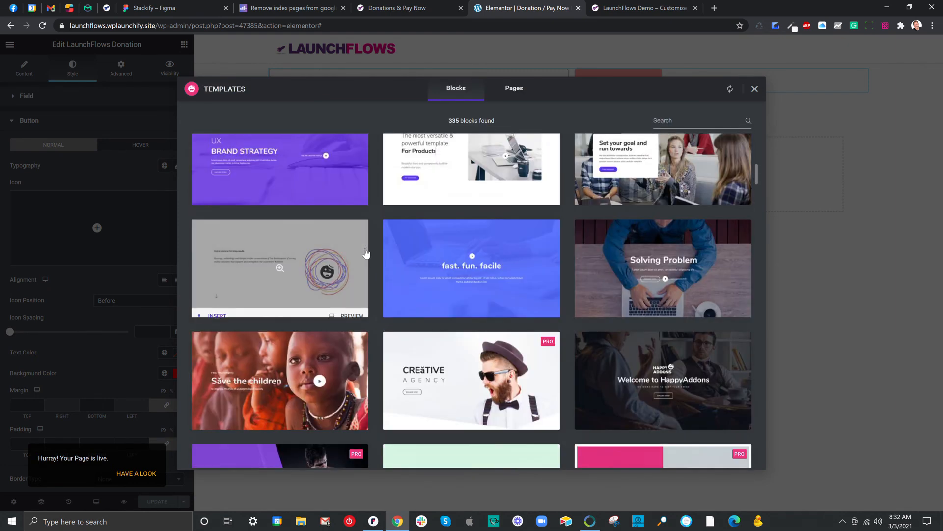
{"action": "scroll", "coordinate": [365, 250], "scroll_direction": "down", "scroll_amount": 10}
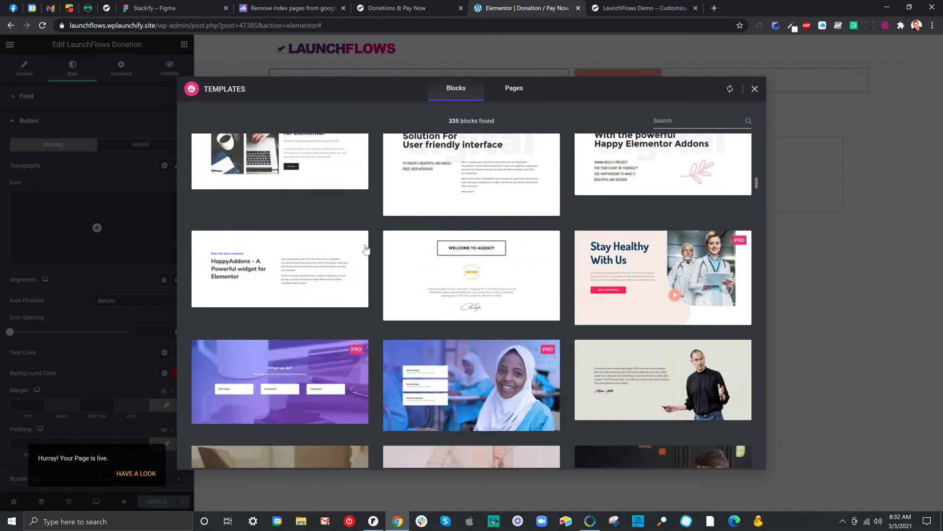
{"action": "scroll", "coordinate": [365, 246], "scroll_direction": "down", "scroll_amount": 10}
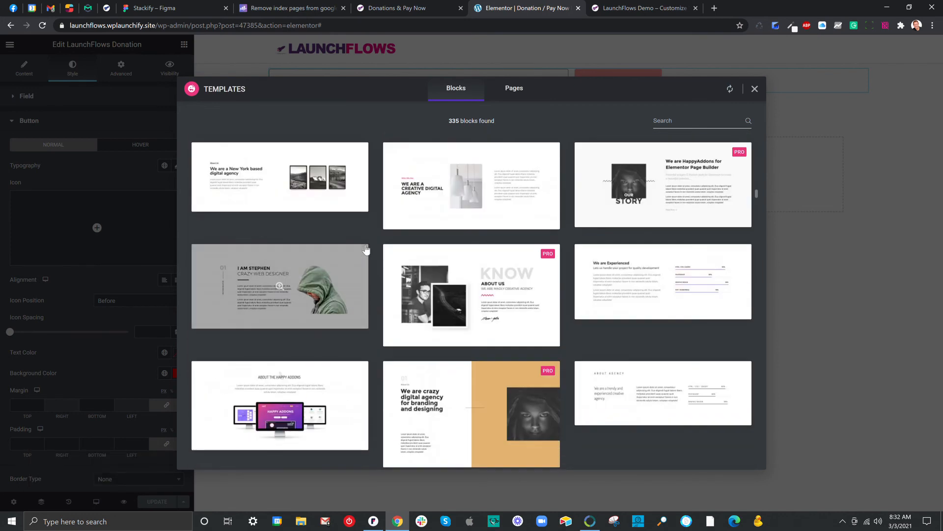
{"action": "scroll", "coordinate": [366, 250], "scroll_direction": "down", "scroll_amount": 6}
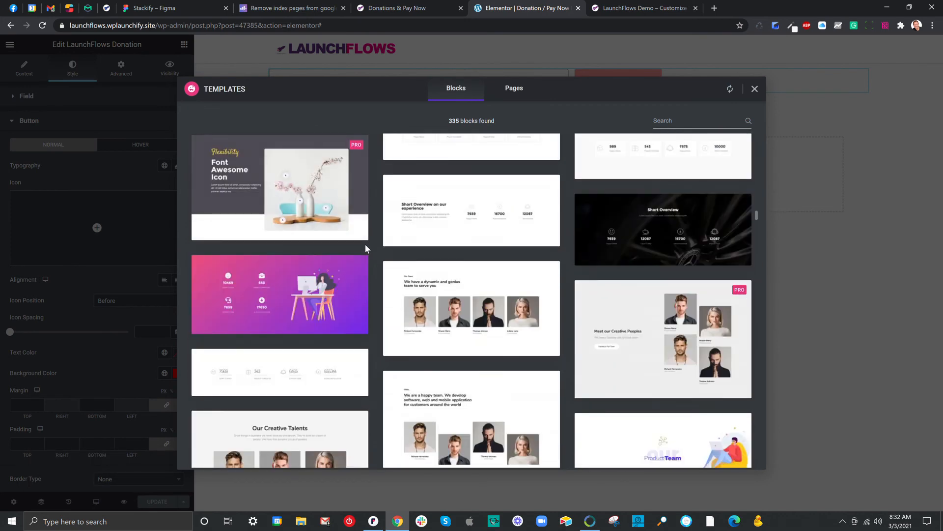
{"action": "scroll", "coordinate": [366, 246], "scroll_direction": "down", "scroll_amount": 8}
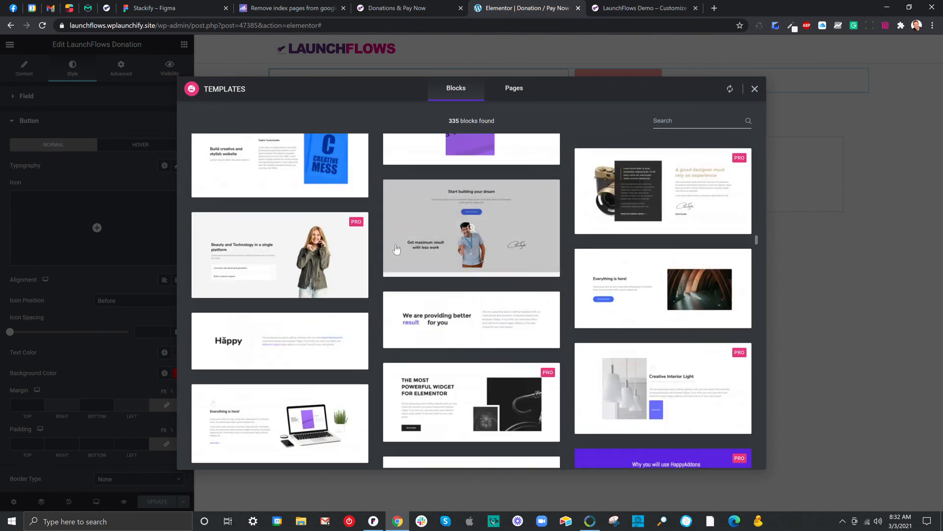
{"action": "scroll", "coordinate": [396, 248], "scroll_direction": "down", "scroll_amount": 8}
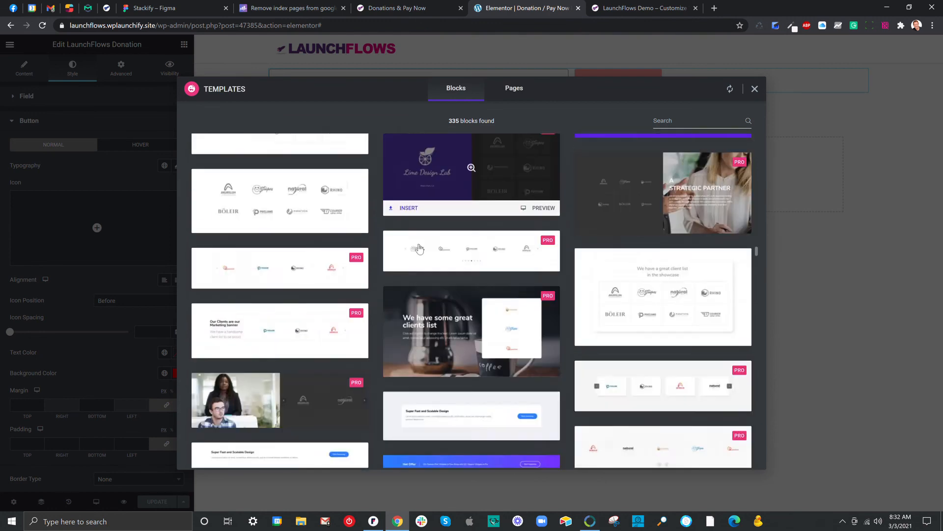
{"action": "scroll", "coordinate": [420, 248], "scroll_direction": "down", "scroll_amount": 5}
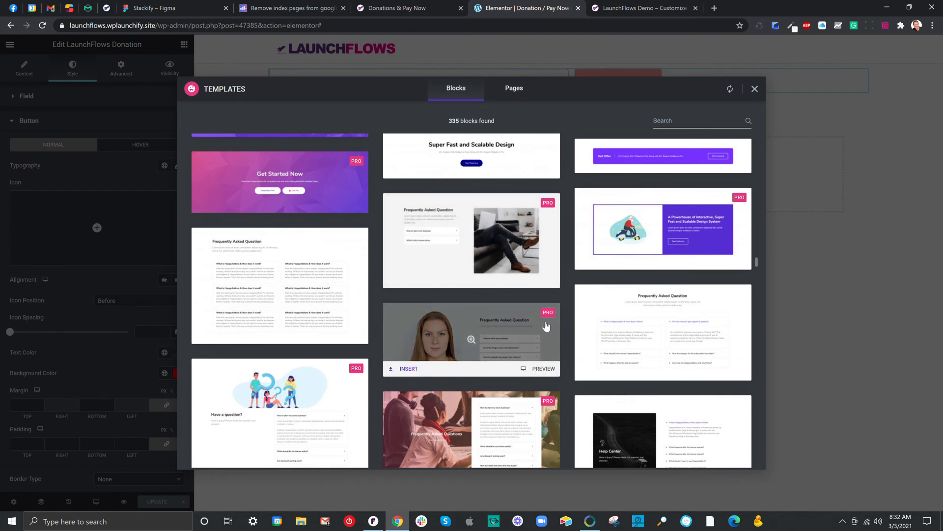
{"action": "left_click", "coordinate": [409, 368]}
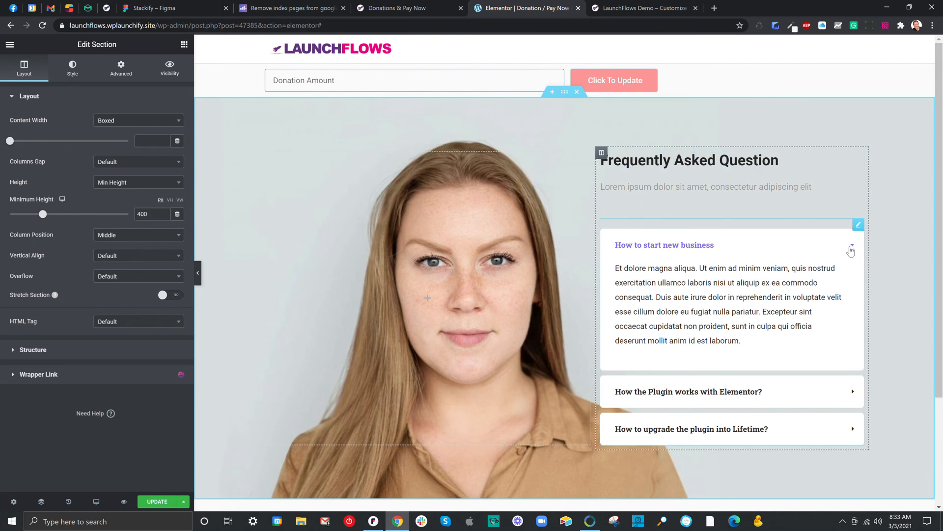
Delete the FAQ toggle widget from the new section and move the donation widget beneath its placeholder text
{"action": "right_click", "coordinate": [857, 227]}
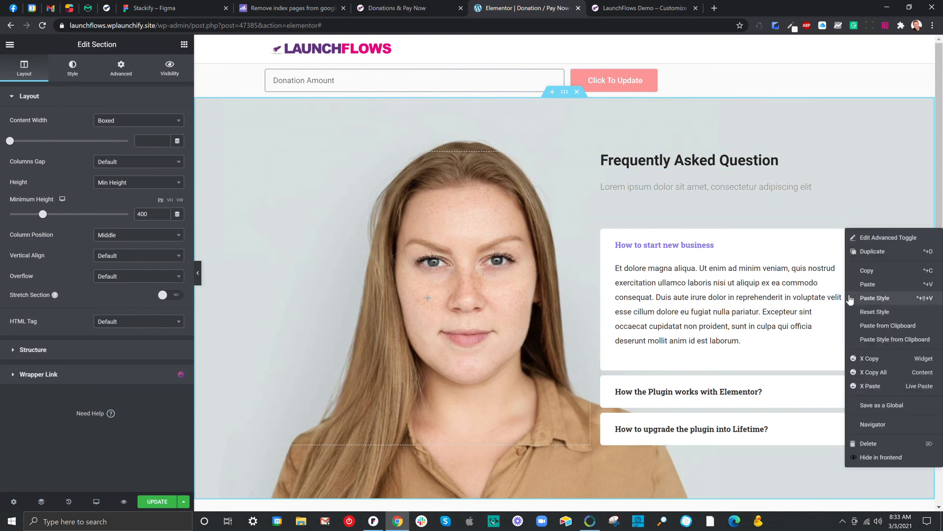
{"action": "left_click", "coordinate": [869, 442]}
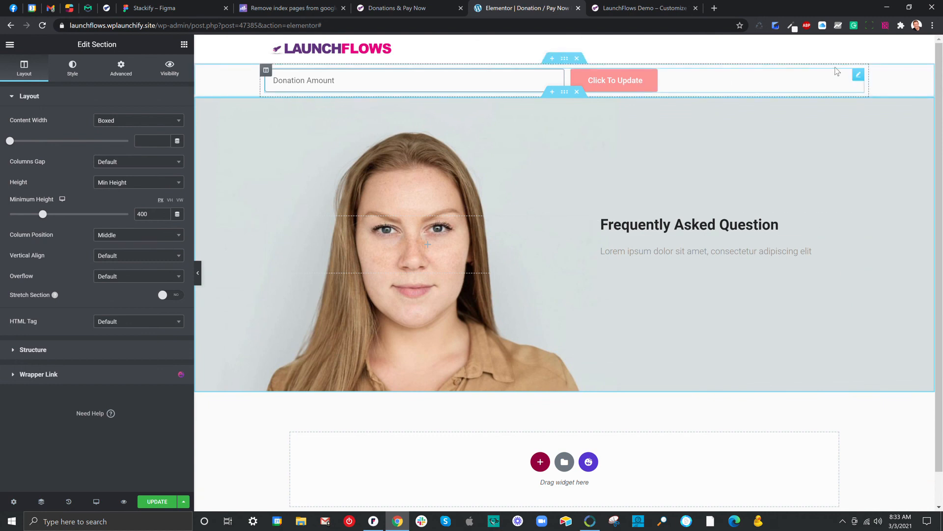
{"action": "left_click_drag", "start_coordinate": [857, 74], "coordinate": [738, 238]}
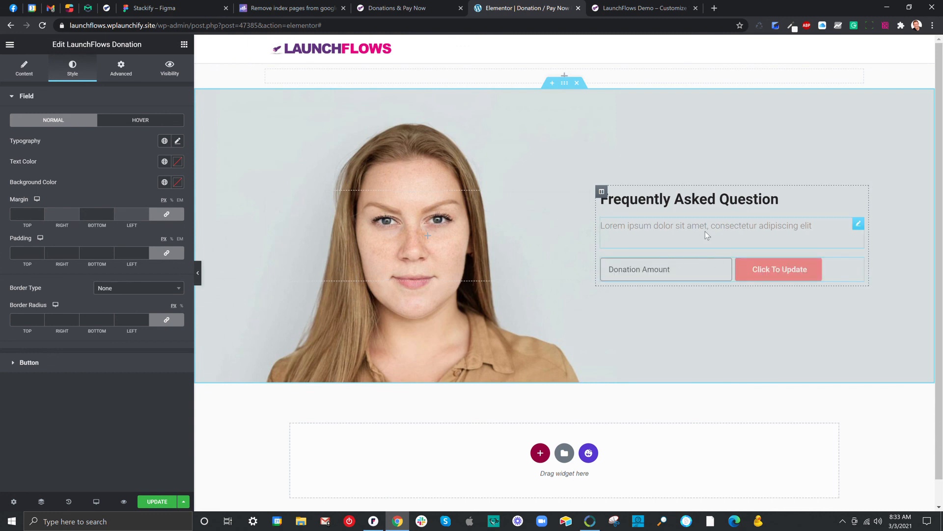
Change the "Frequently Asked Question" heading's title to "Donate Now!"
{"action": "left_click", "coordinate": [771, 198]}
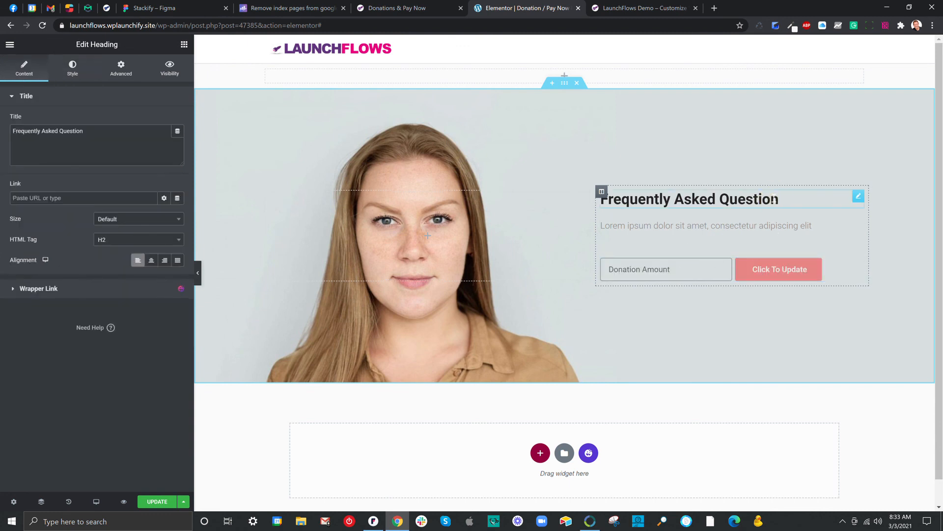
{"action": "left_click", "coordinate": [117, 130]}
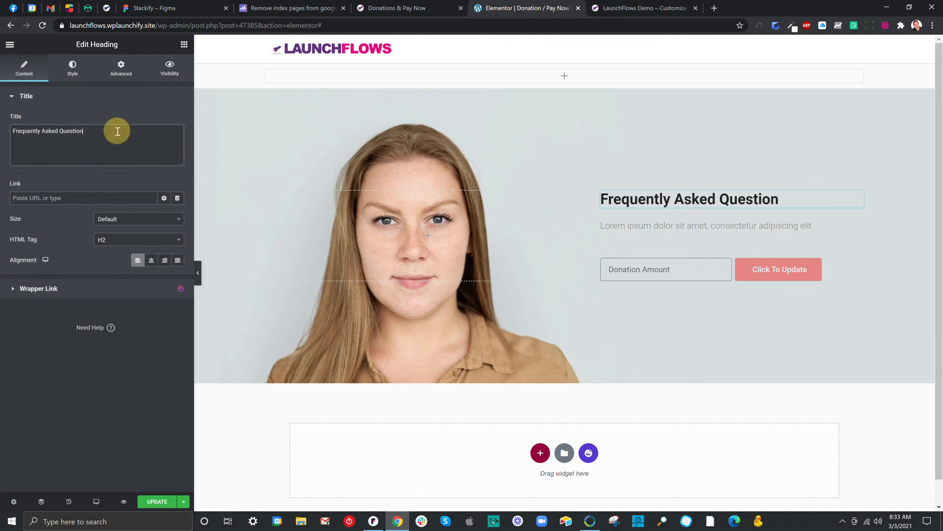
{"action": "key", "text": "ctrl+a"}
{"action": "type", "text": "Donate Now!"}
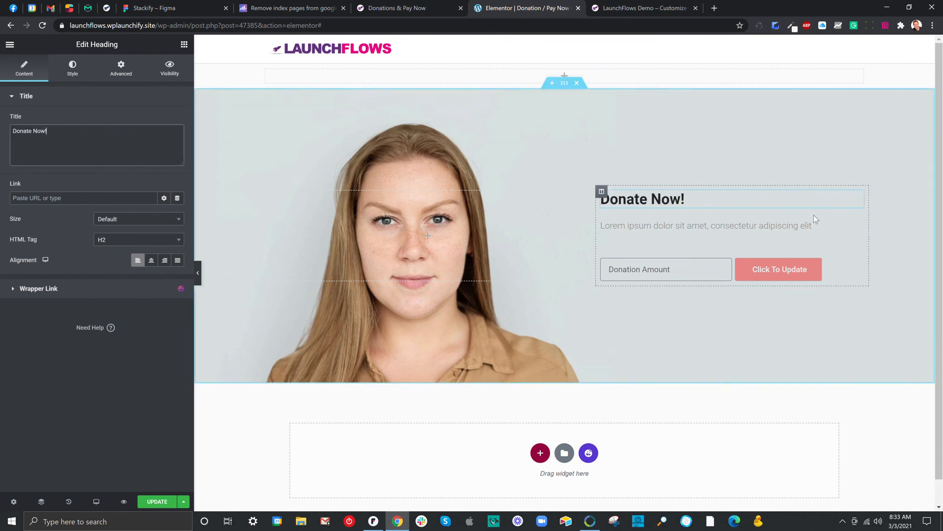
Replace the placeholder text under the heading with "Any Amount You Give Is Awesome!!" and update the page
{"action": "left_click", "coordinate": [821, 225]}
{"action": "left_click_drag", "start_coordinate": [74, 229], "coordinate": [1, 199]}
{"action": "type", "text": "Any Am"}
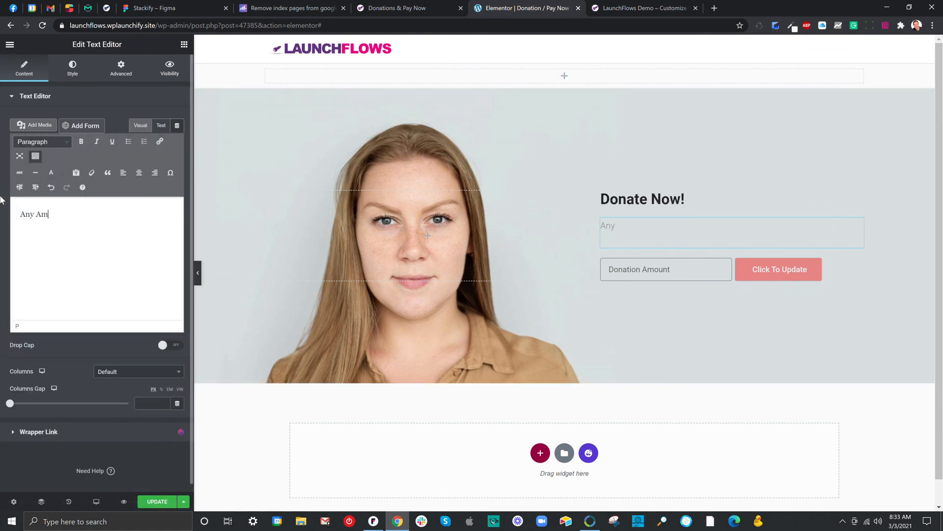
{"action": "type", "text": "ount  You Give Is Awesome!!"}
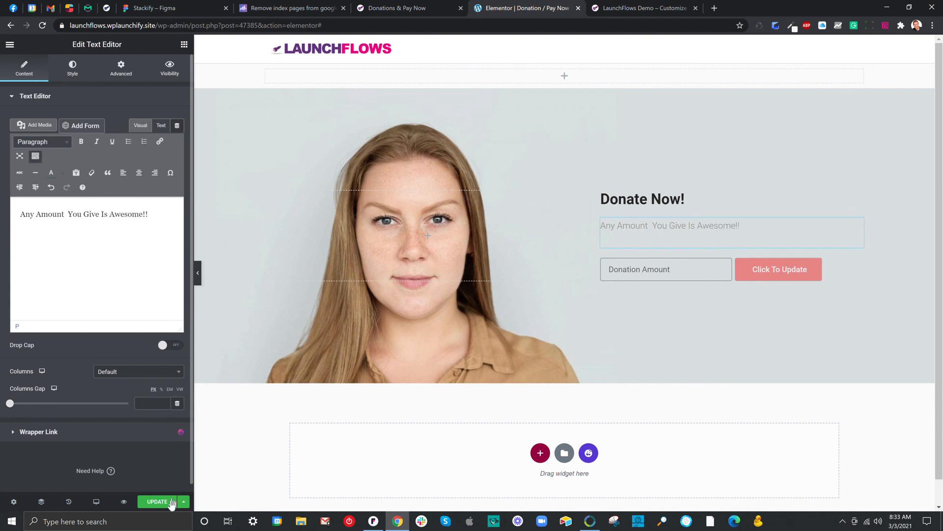
{"action": "left_click", "coordinate": [171, 501]}
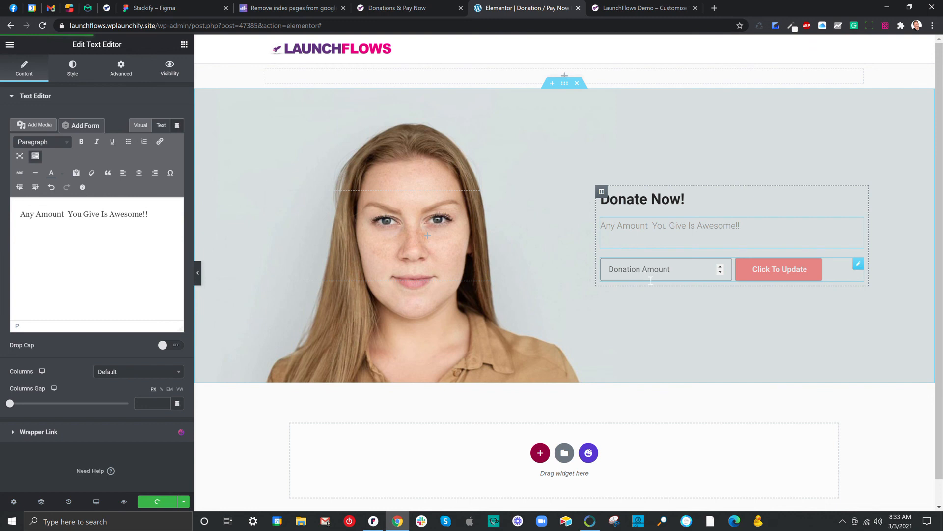